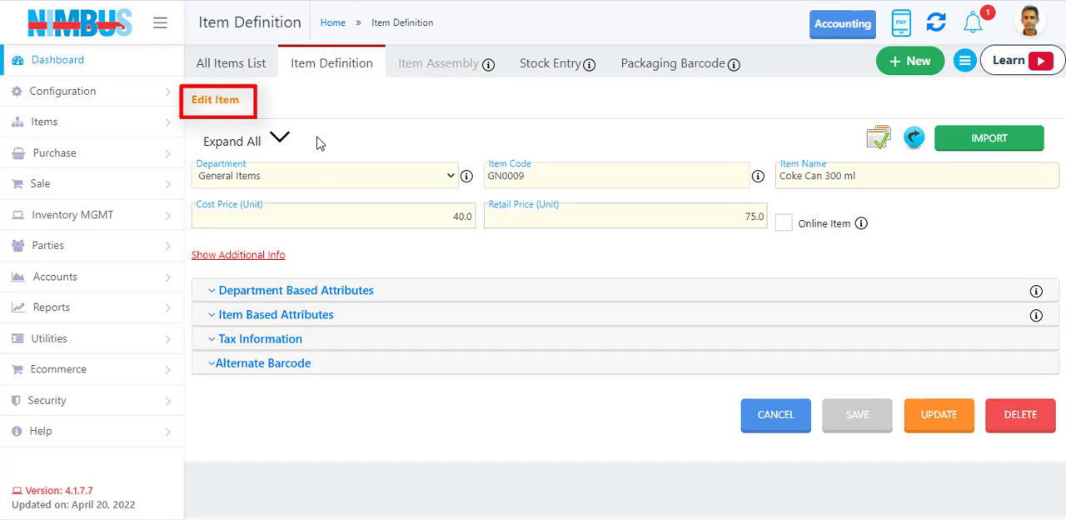
Expand the Department Based Attributes and Item Based Attributes sections of the Coke Can 300 ml item and review their fields.
{"action": "left_click", "coordinate": [300, 293]}
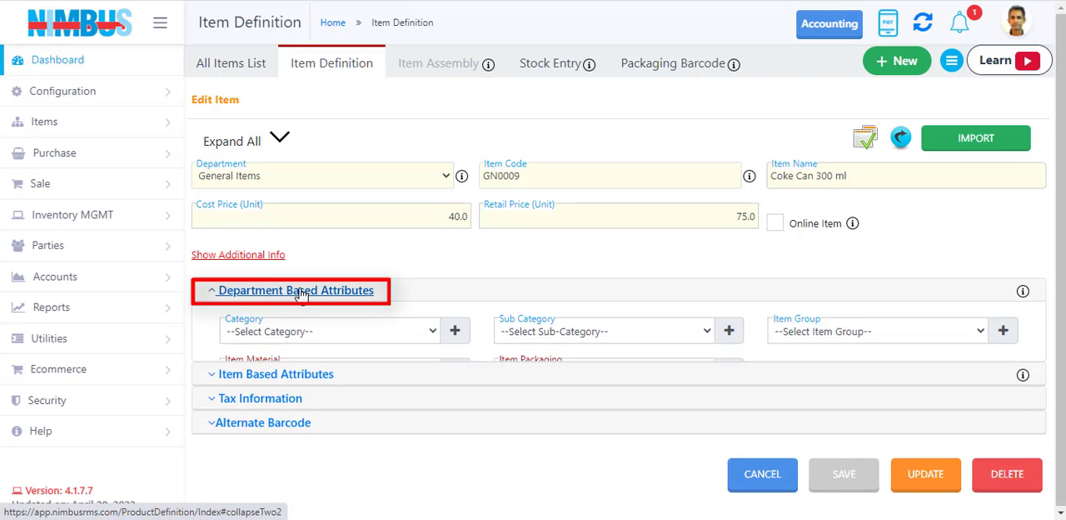
{"action": "left_click", "coordinate": [279, 410]}
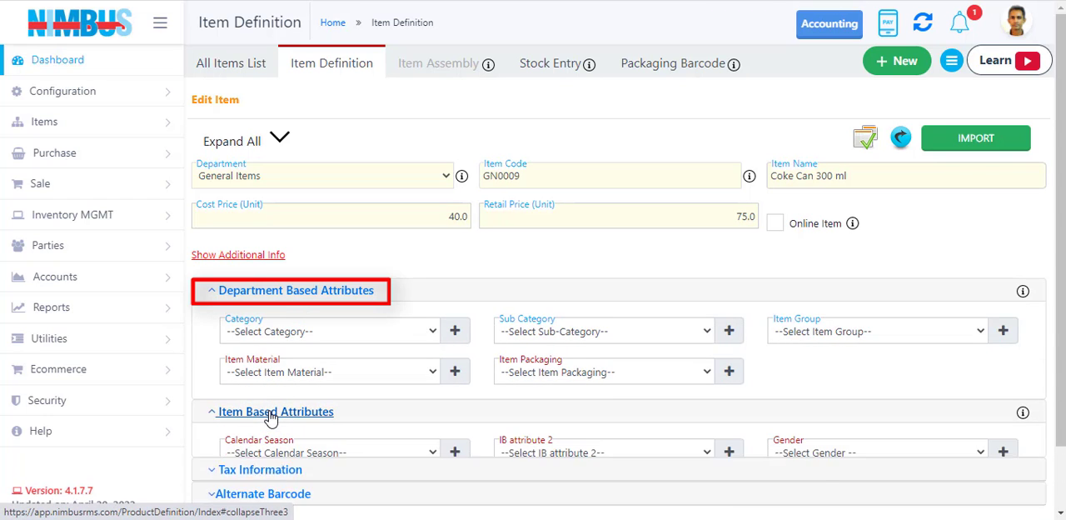
{"action": "scroll", "coordinate": [402, 367], "scroll_direction": "down", "scroll_amount": 1}
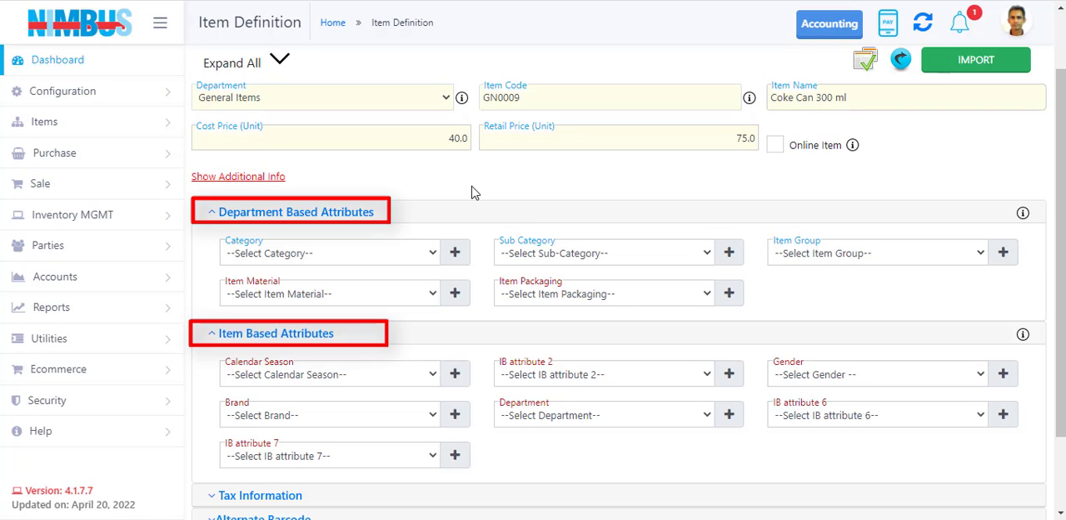
{"action": "scroll", "coordinate": [716, 199], "scroll_direction": "up", "scroll_amount": 1}
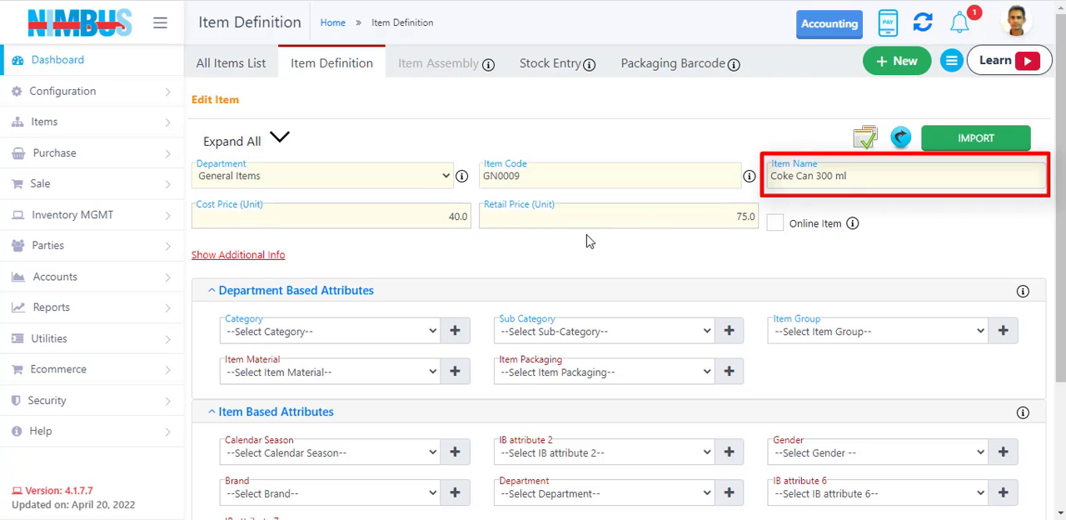
{"action": "scroll", "coordinate": [533, 276], "scroll_direction": "down", "scroll_amount": 2}
{"action": "scroll", "coordinate": [392, 178], "scroll_direction": "up", "scroll_amount": 2}
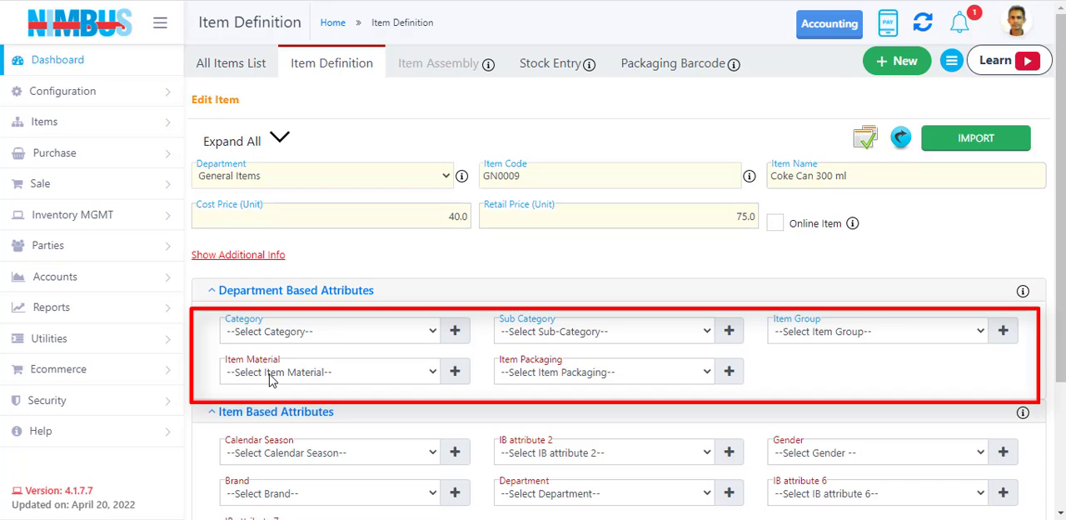
Show the item's additional info and review the options offered for Item Group under Department Based Attributes.
{"action": "left_click", "coordinate": [433, 335]}
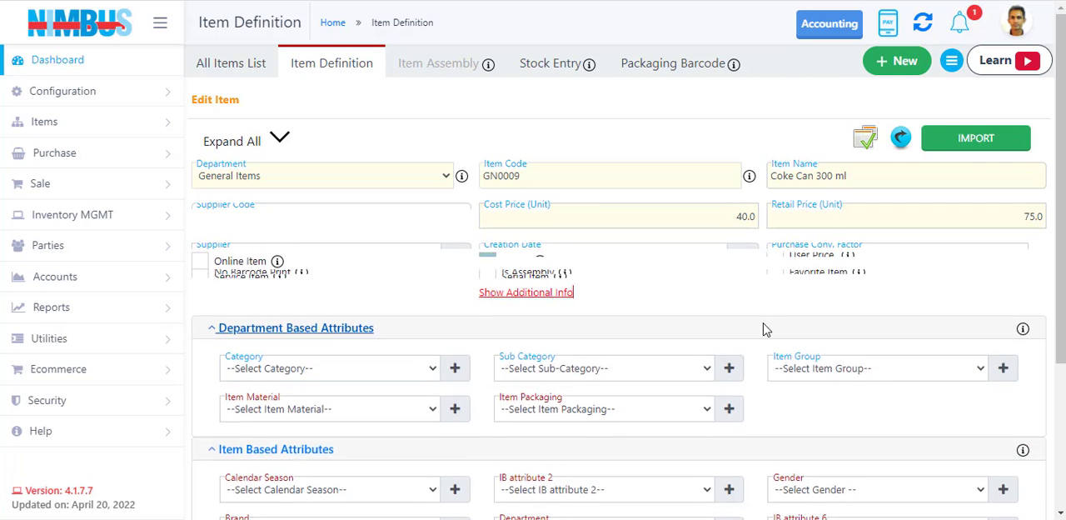
{"action": "scroll", "coordinate": [881, 448], "scroll_direction": "down", "scroll_amount": 2}
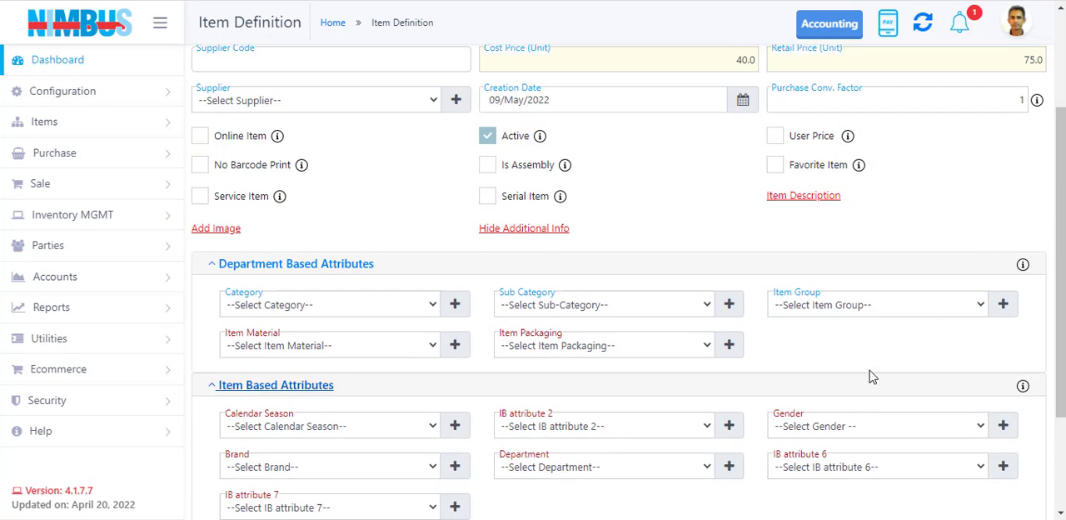
{"action": "left_click", "coordinate": [926, 308]}
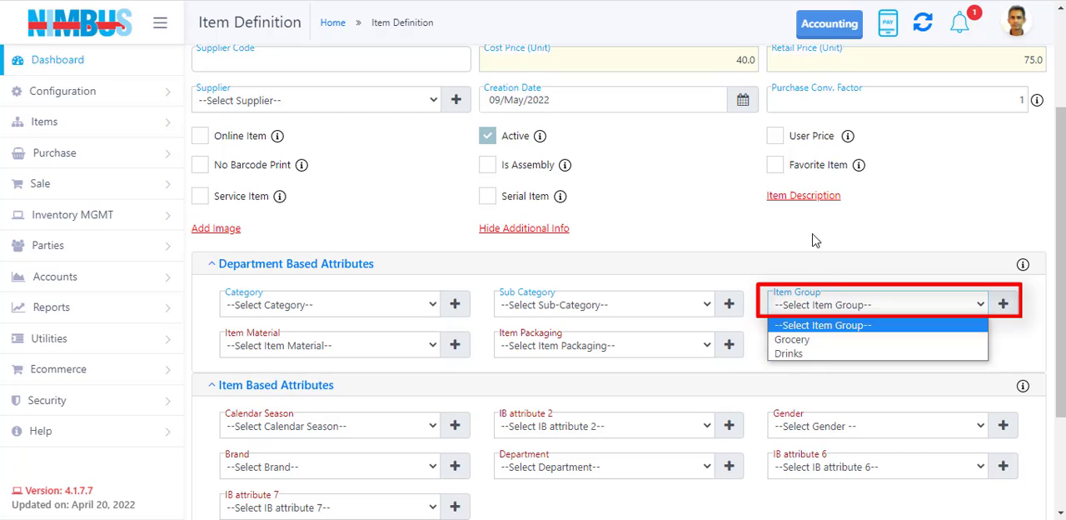
{"action": "left_click", "coordinate": [794, 254]}
{"action": "scroll", "coordinate": [351, 202], "scroll_direction": "up", "scroll_amount": 1}
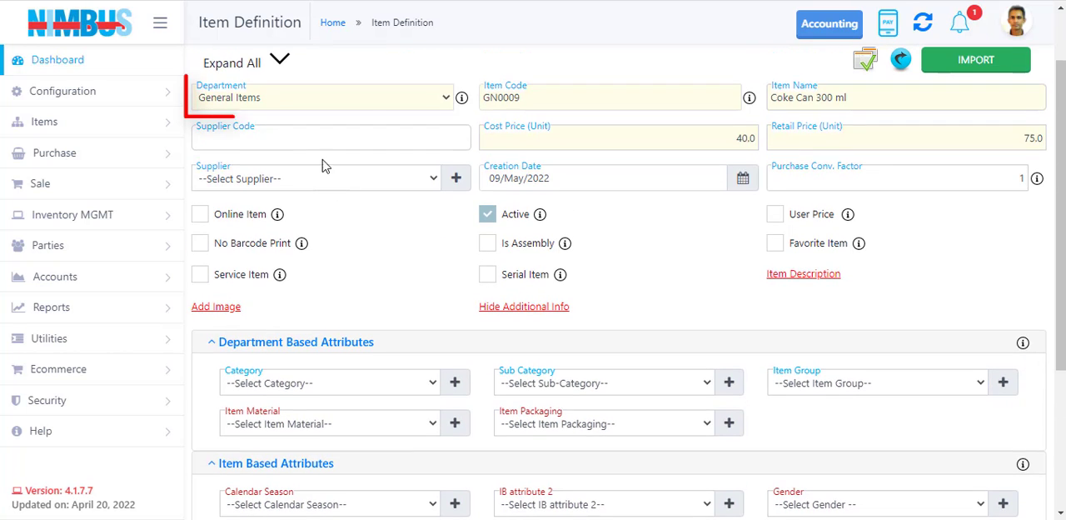
{"action": "left_click", "coordinate": [896, 383]}
{"action": "left_click", "coordinate": [912, 310]}
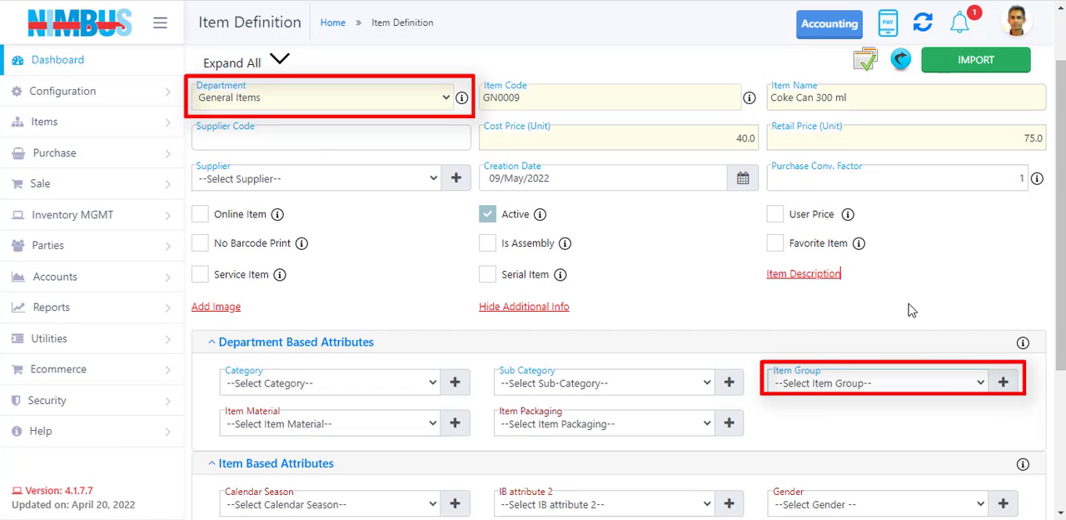
{"action": "left_click", "coordinate": [912, 386]}
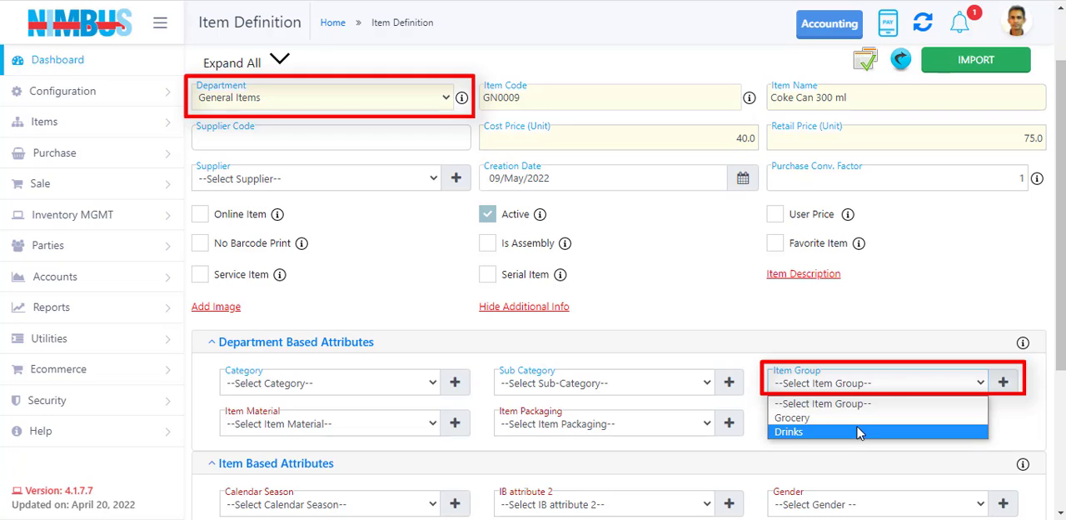
{"action": "left_click", "coordinate": [911, 317]}
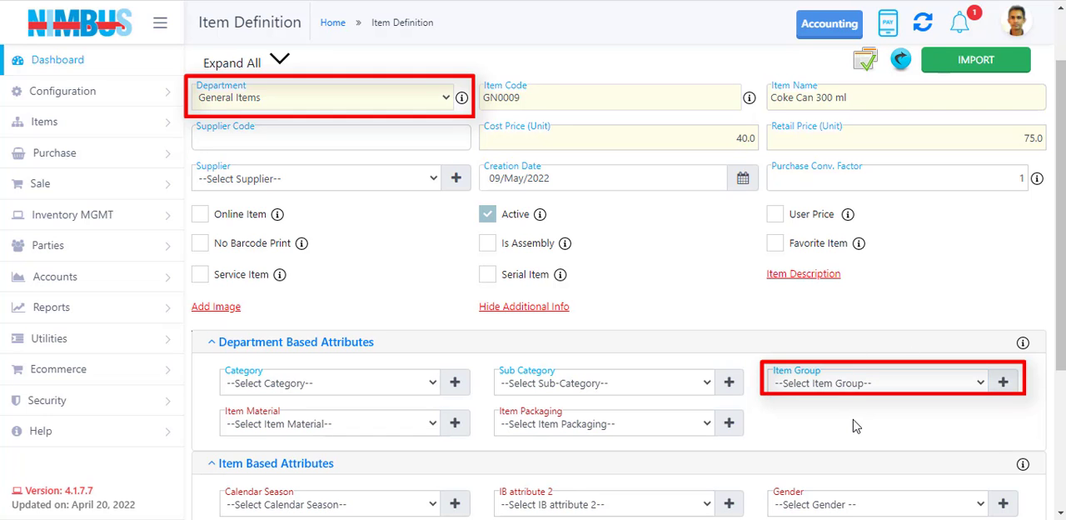
{"action": "scroll", "coordinate": [853, 419], "scroll_direction": "down", "scroll_amount": 2}
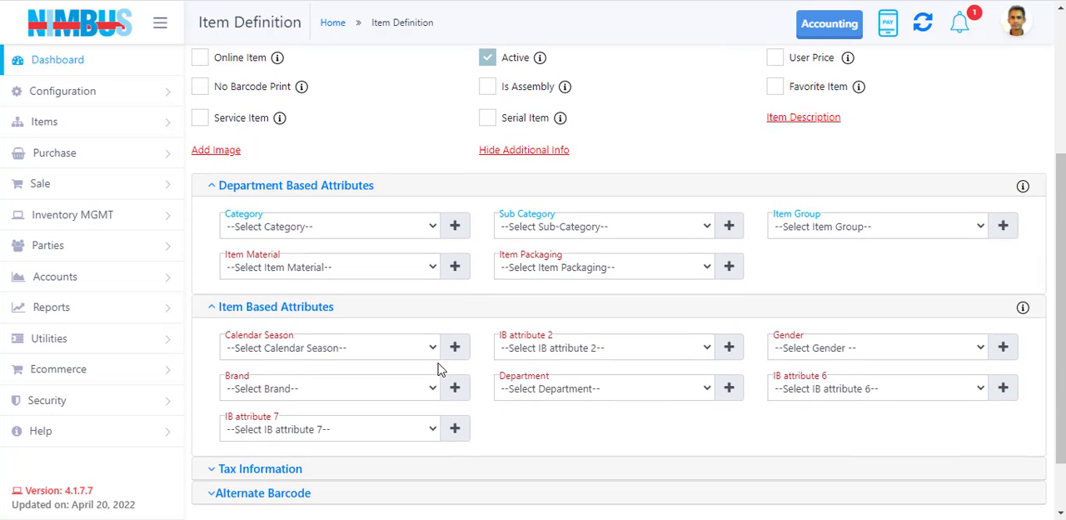
Review the options offered for Calendar Season under Item Based Attributes.
{"action": "scroll", "coordinate": [388, 283], "scroll_direction": "up", "scroll_amount": 2}
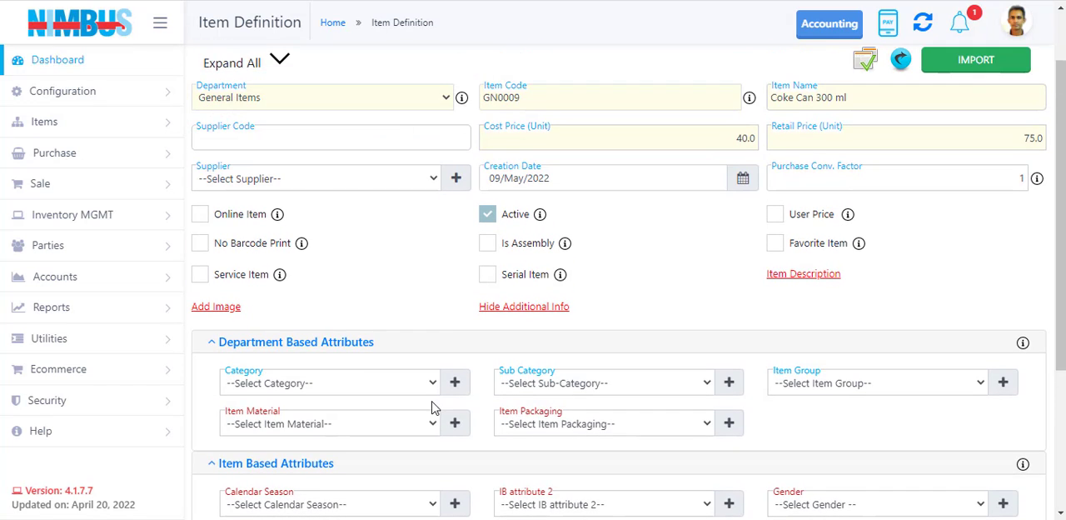
{"action": "scroll", "coordinate": [431, 409], "scroll_direction": "down", "scroll_amount": 3}
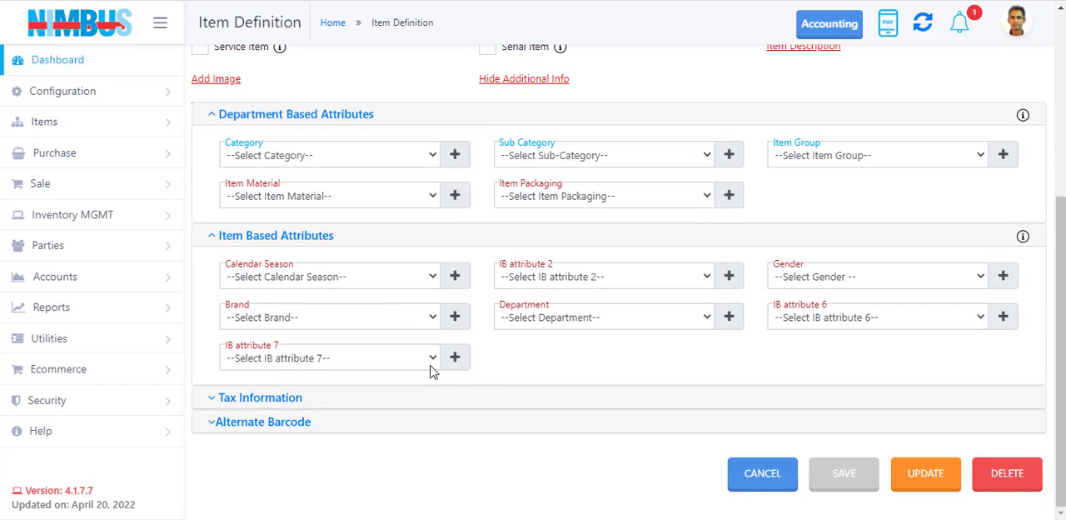
{"action": "left_click", "coordinate": [387, 282]}
{"action": "left_click", "coordinate": [388, 281]}
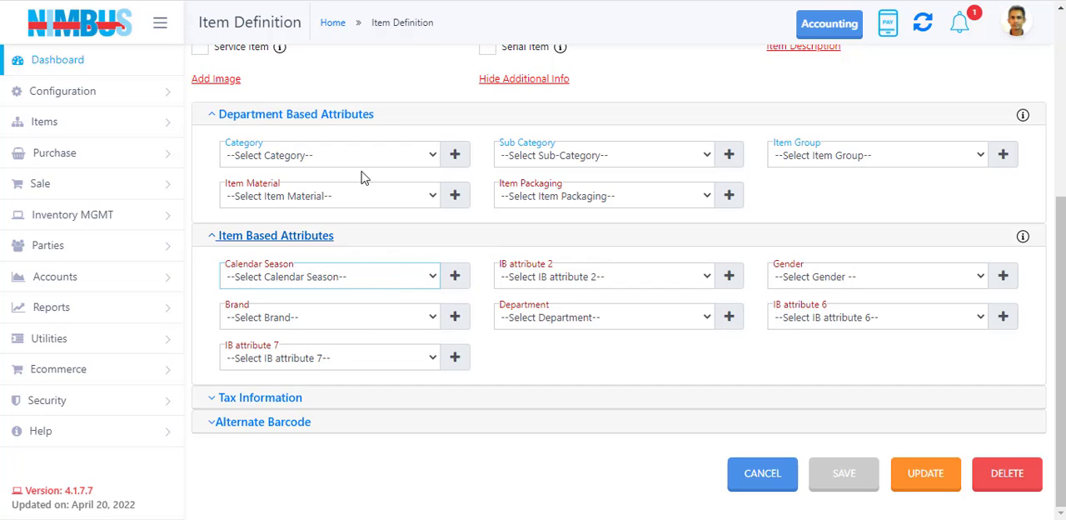
{"action": "left_click", "coordinate": [315, 282]}
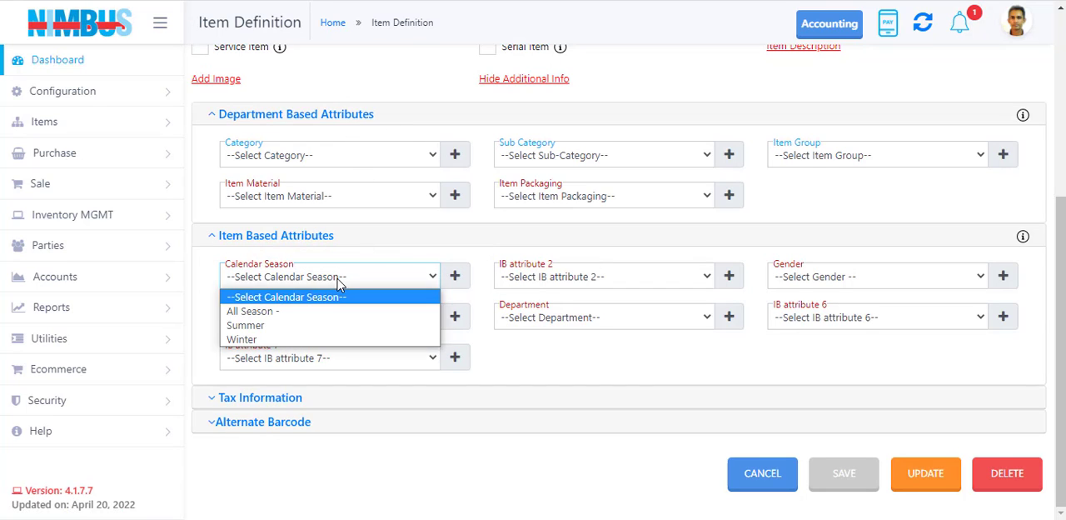
{"action": "left_click", "coordinate": [502, 371]}
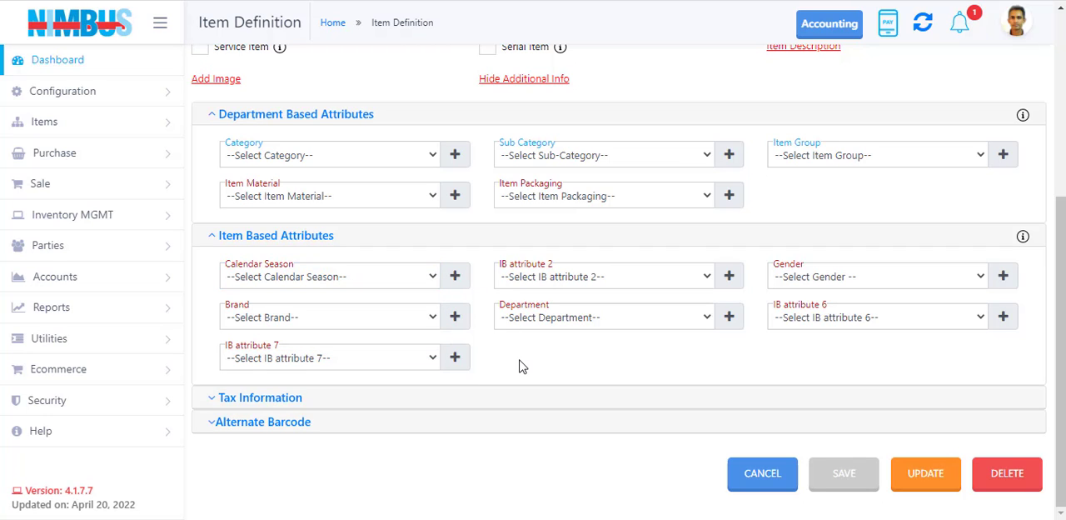
Set the item's Item Group to Drinks under Department Based Attributes.
{"action": "scroll", "coordinate": [519, 365], "scroll_direction": "up", "scroll_amount": 1}
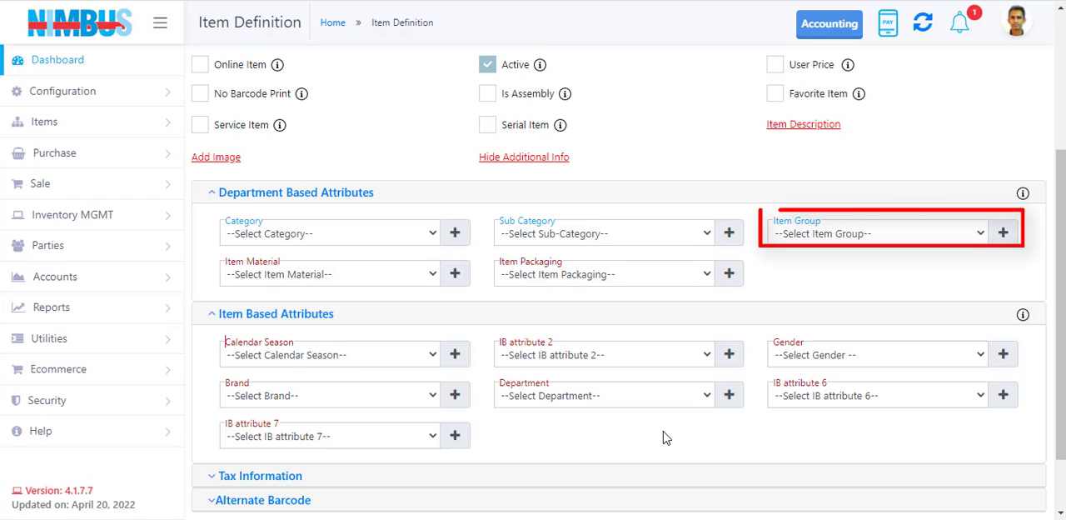
{"action": "left_click", "coordinate": [849, 242]}
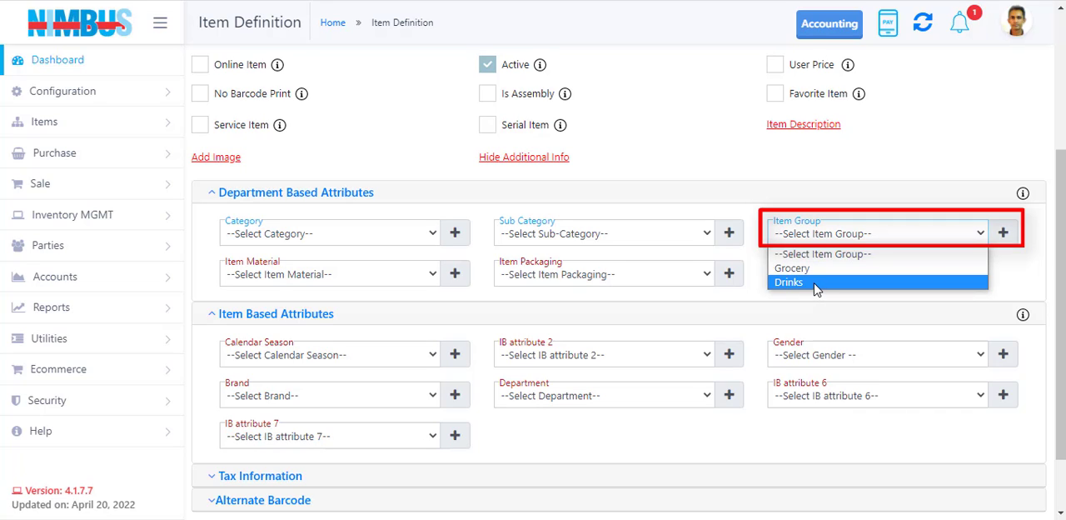
{"action": "left_click", "coordinate": [783, 170]}
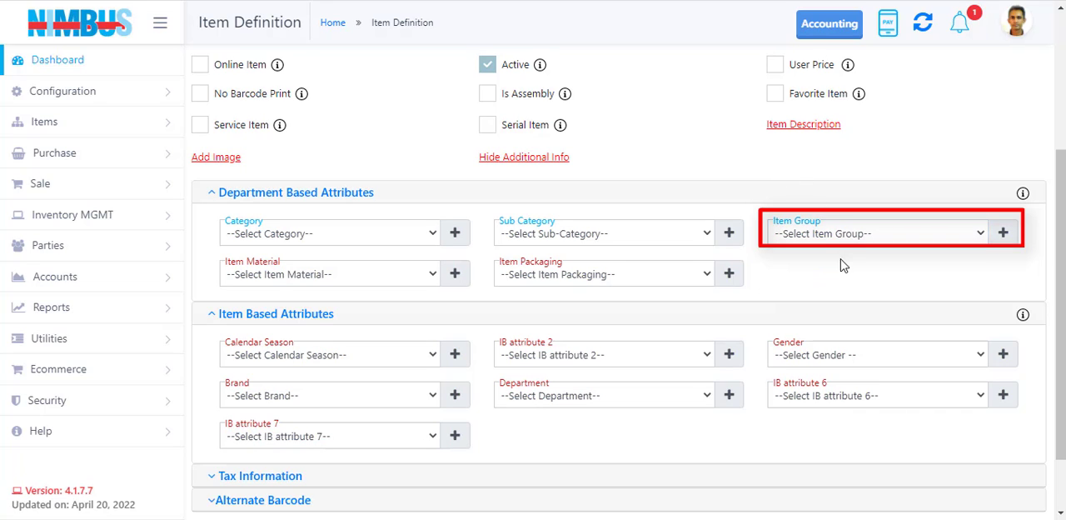
{"action": "left_click", "coordinate": [839, 237]}
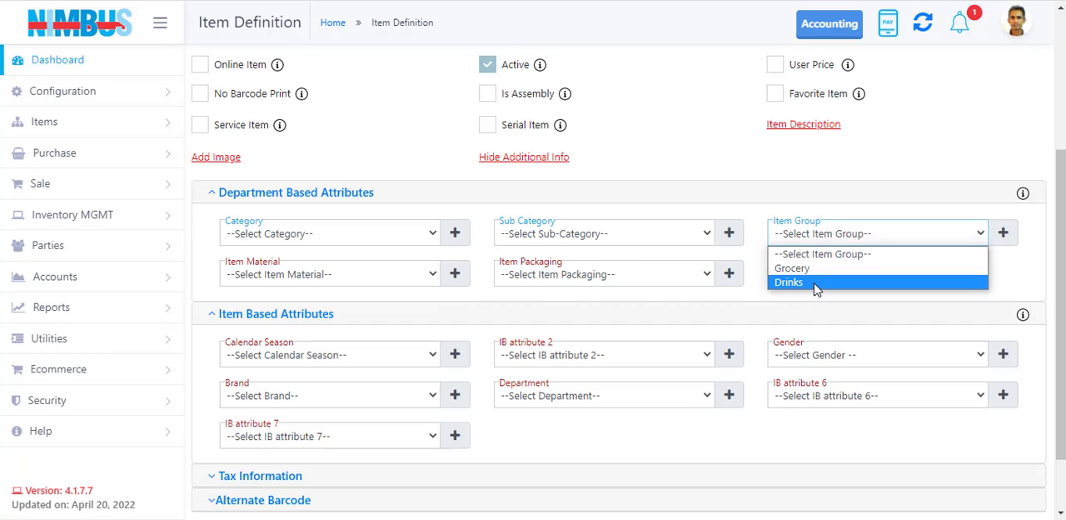
{"action": "left_click", "coordinate": [816, 283]}
{"action": "scroll", "coordinate": [411, 199], "scroll_direction": "up", "scroll_amount": 5}
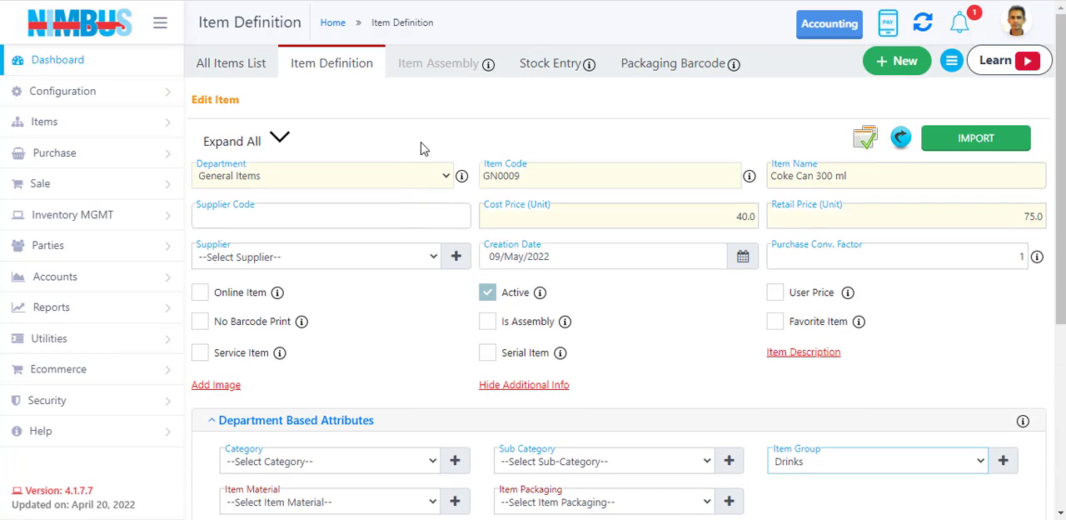
Set the item's Category to Imported Items, Calendar Season to Summer and Gender to UniSex.
{"action": "scroll", "coordinate": [747, 356], "scroll_direction": "down", "scroll_amount": 3}
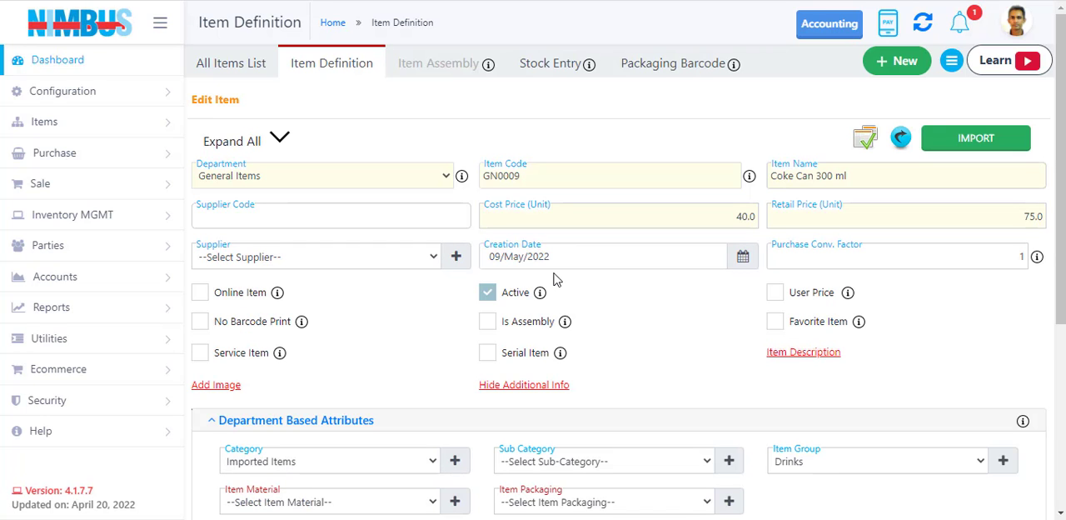
{"action": "scroll", "coordinate": [556, 277], "scroll_direction": "down", "scroll_amount": 1}
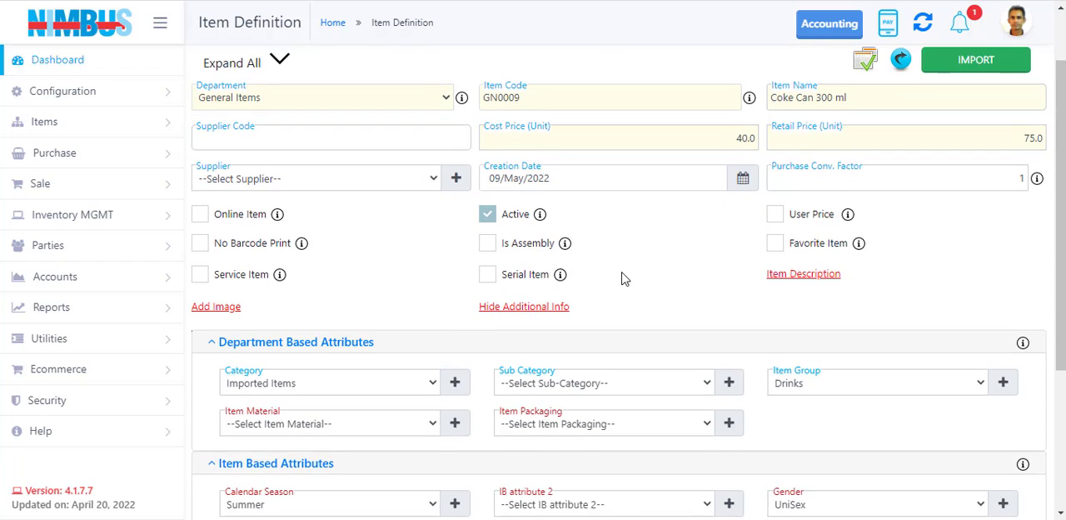
{"action": "scroll", "coordinate": [652, 281], "scroll_direction": "down", "scroll_amount": 1}
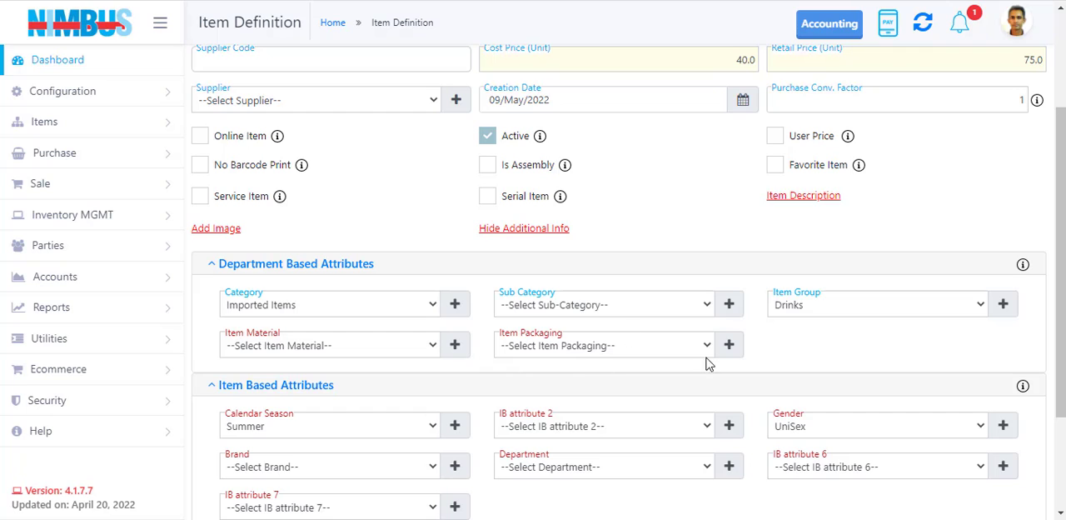
{"action": "scroll", "coordinate": [569, 479], "scroll_direction": "down", "scroll_amount": 1}
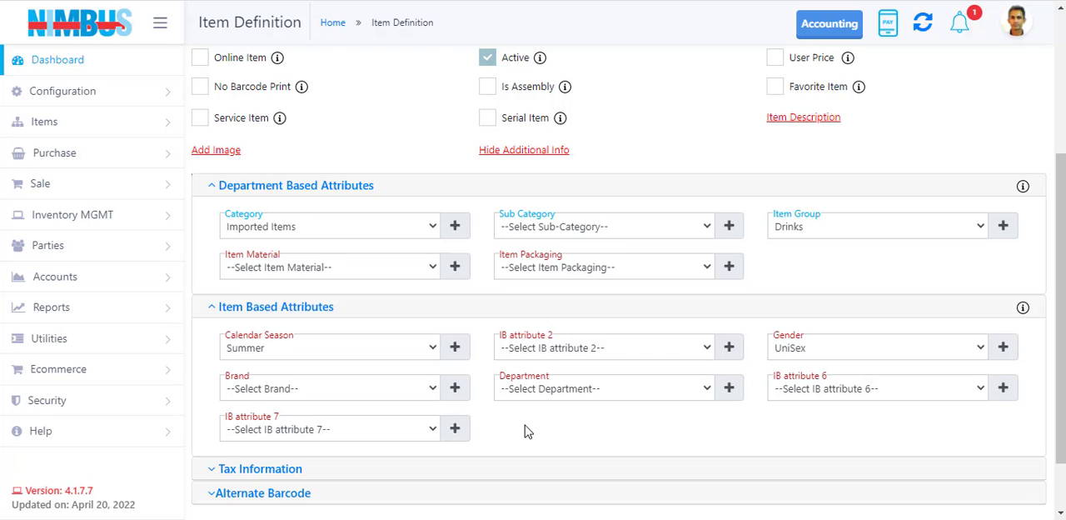
Open the item settings of System Configuration and examine the description and labels of the Department Based Attributes.
{"action": "left_click", "coordinate": [86, 93]}
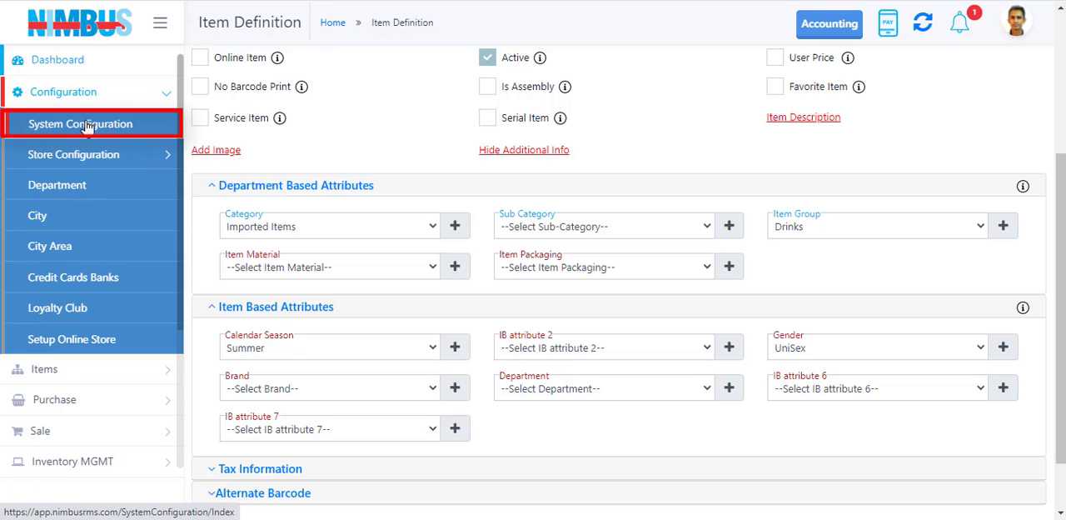
{"action": "left_click", "coordinate": [111, 132]}
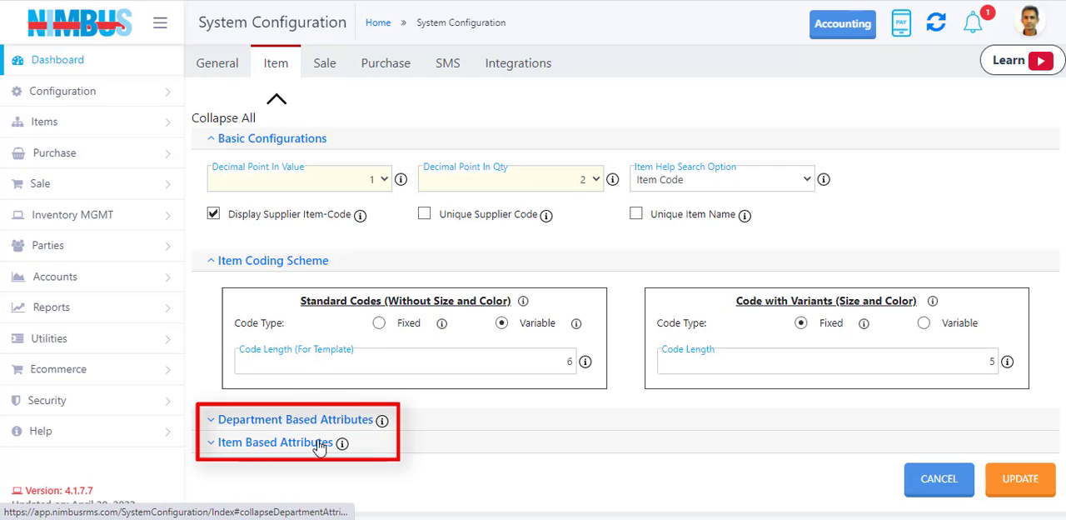
{"action": "mouse_move", "coordinate": [382, 421]}
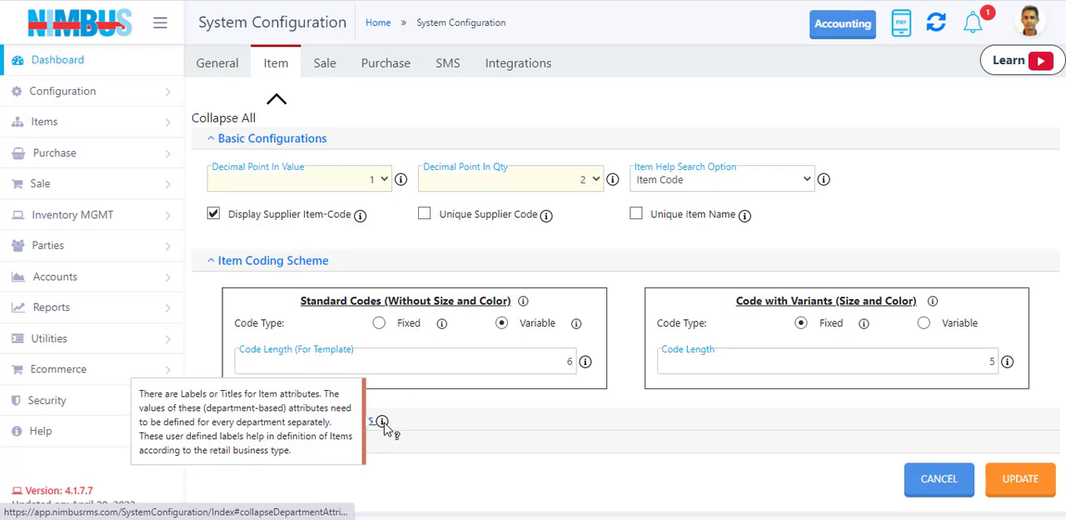
{"action": "left_click", "coordinate": [283, 421]}
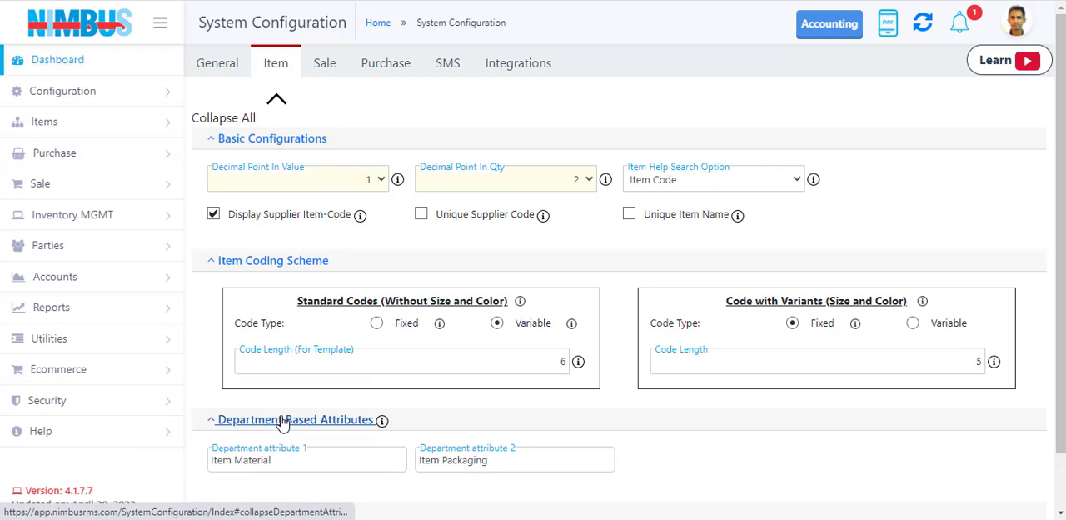
{"action": "scroll", "coordinate": [287, 408], "scroll_direction": "down", "scroll_amount": 2}
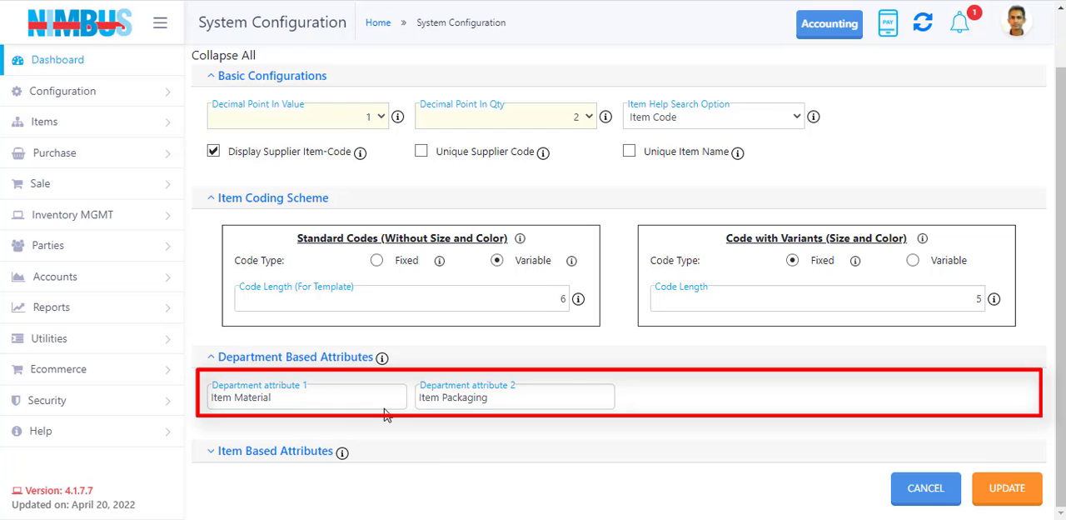
Expand the Item Based Attributes labels in the item settings, and return to the Coke Can 300 ml item definition.
{"action": "left_click", "coordinate": [275, 451]}
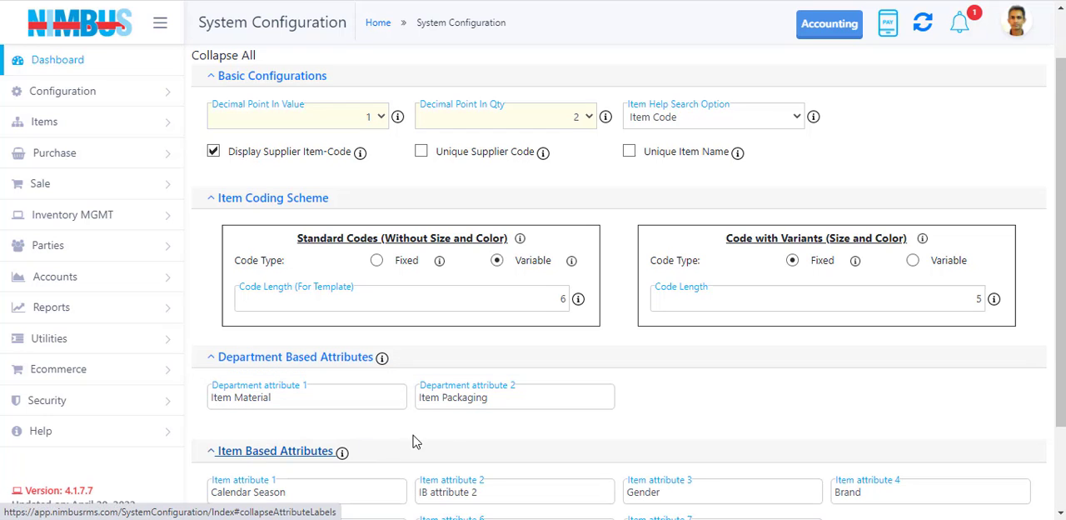
{"action": "scroll", "coordinate": [526, 374], "scroll_direction": "down", "scroll_amount": 1}
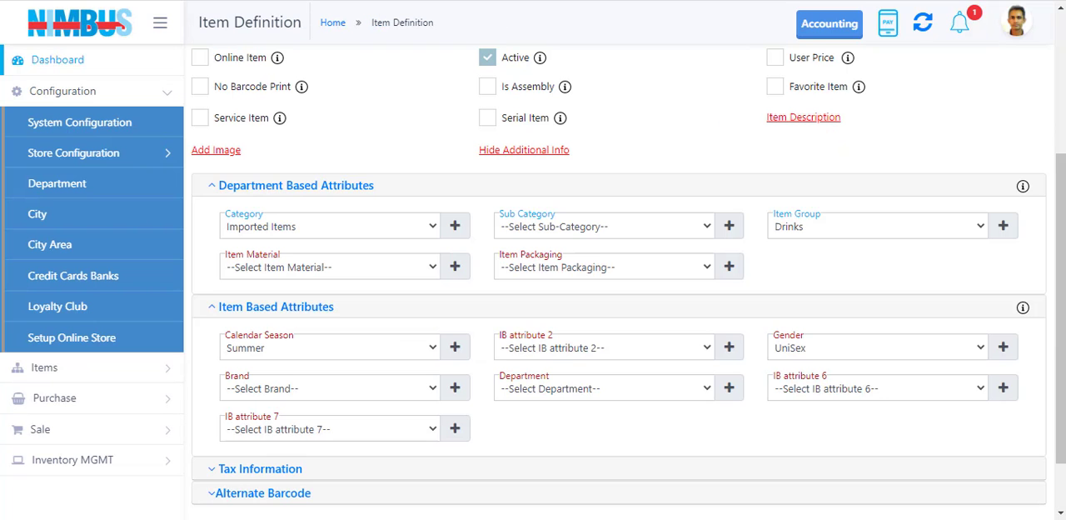
{"action": "scroll", "coordinate": [454, 242], "scroll_direction": "up", "scroll_amount": 3}
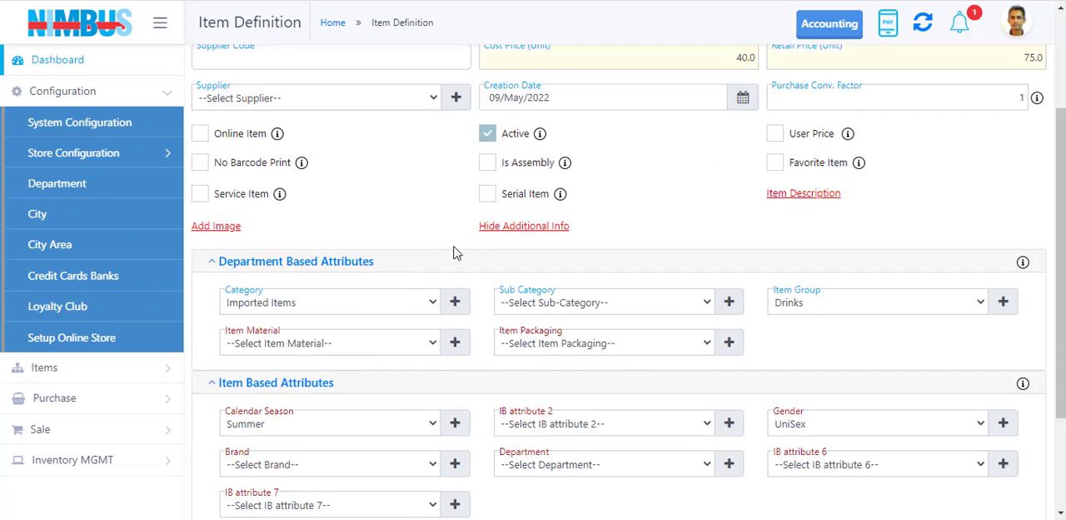
Examine the Category options and the additional information of the Coke Can 300 ml item.
{"action": "scroll", "coordinate": [448, 249], "scroll_direction": "down", "scroll_amount": 2}
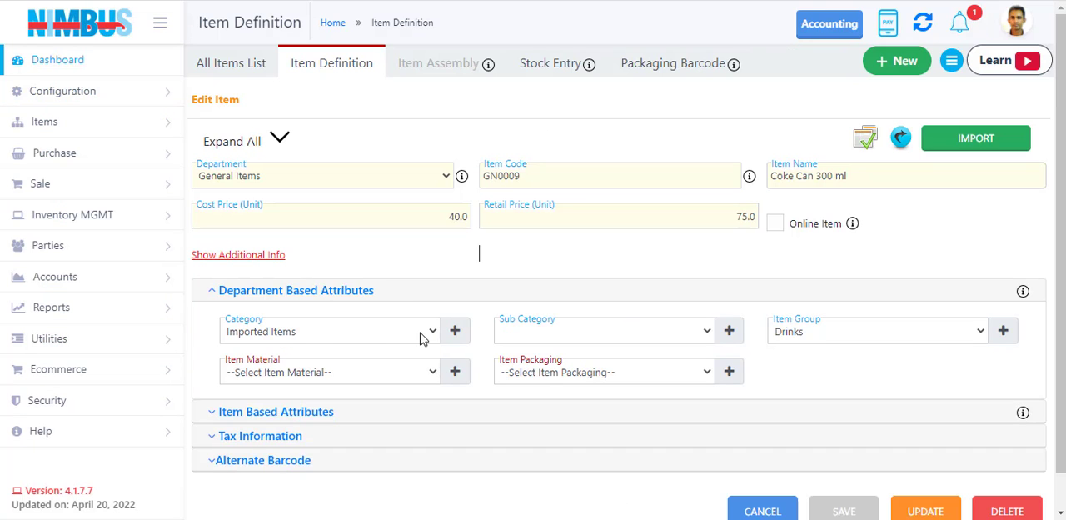
{"action": "left_click", "coordinate": [425, 334]}
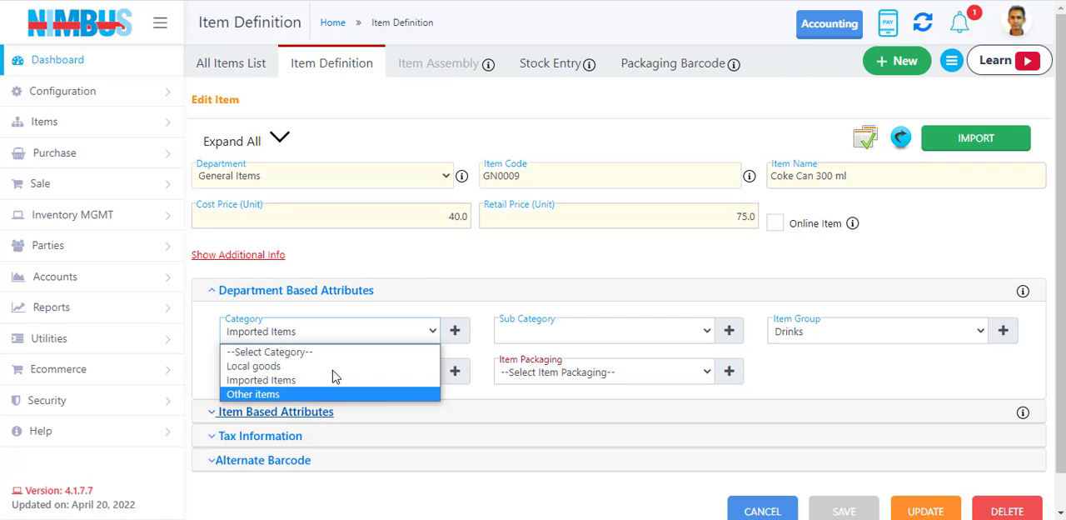
{"action": "left_click", "coordinate": [447, 255]}
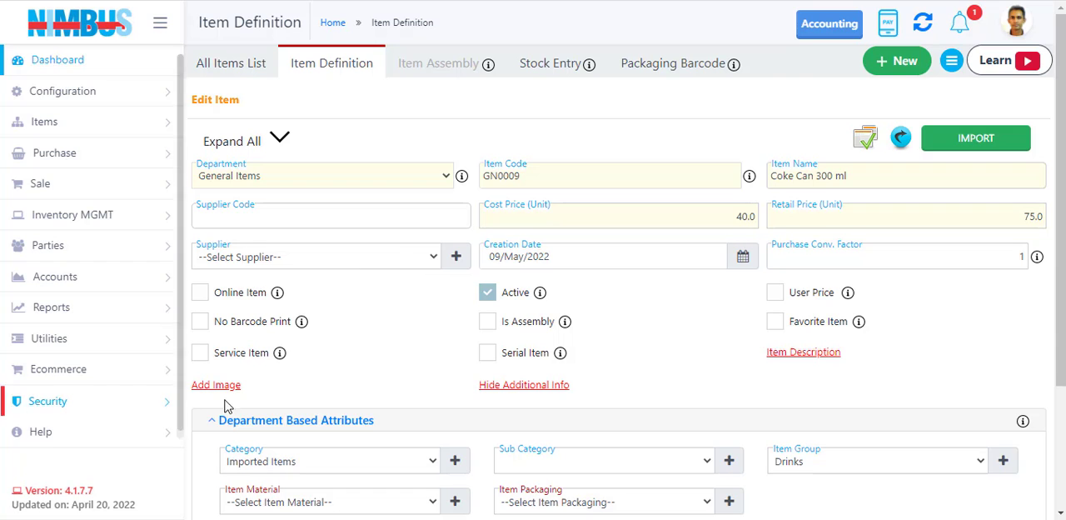
{"action": "left_click", "coordinate": [480, 387]}
Add a category named New Category from the item's Department Based Attributes and save it.
{"action": "left_click", "coordinate": [451, 337]}
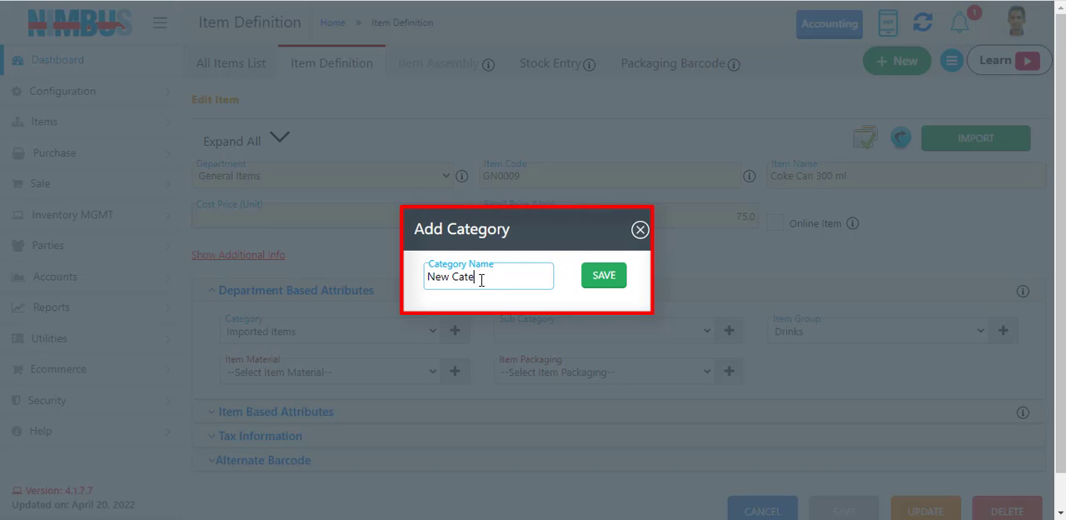
{"action": "type", "text": "New Category"}
{"action": "left_click", "coordinate": [606, 280]}
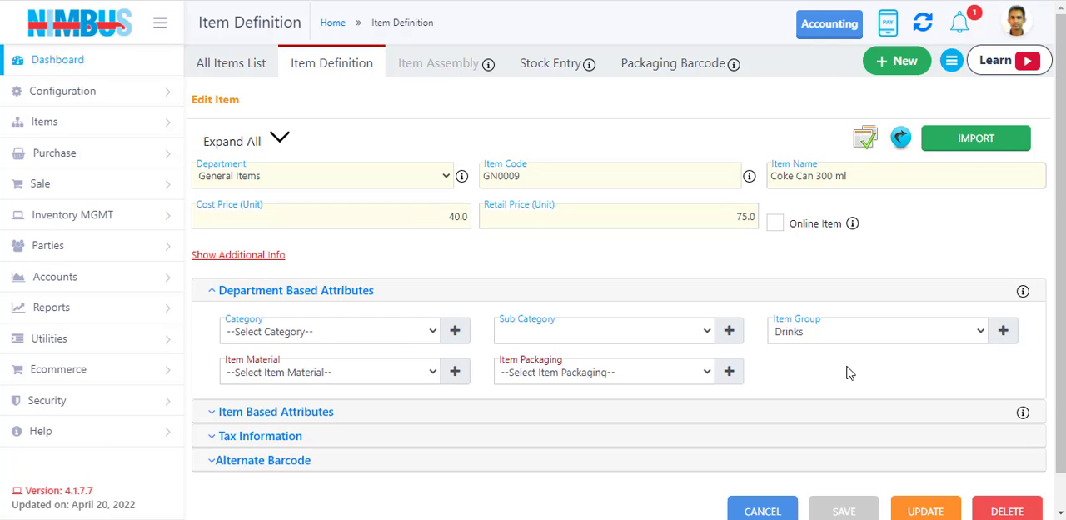
Examine the Item Group options of the item and the Department Based Attributes pages under Items.
{"action": "left_click", "coordinate": [870, 333]}
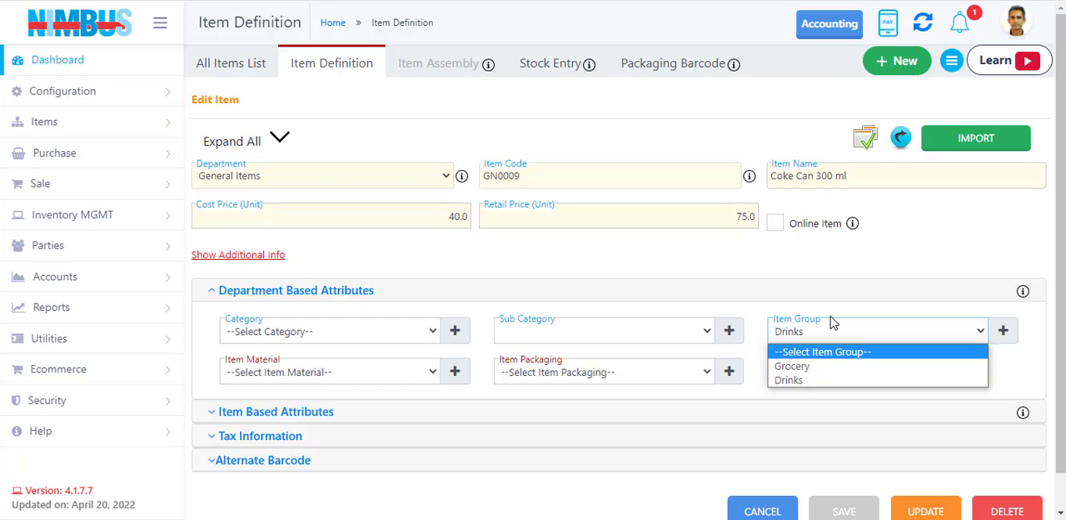
{"action": "left_click", "coordinate": [784, 271]}
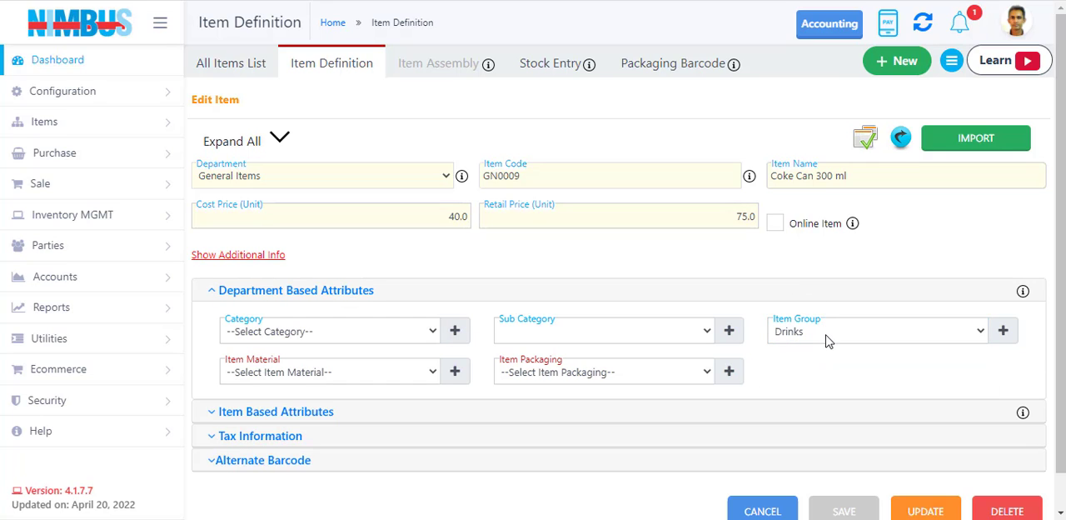
{"action": "left_click", "coordinate": [79, 125]}
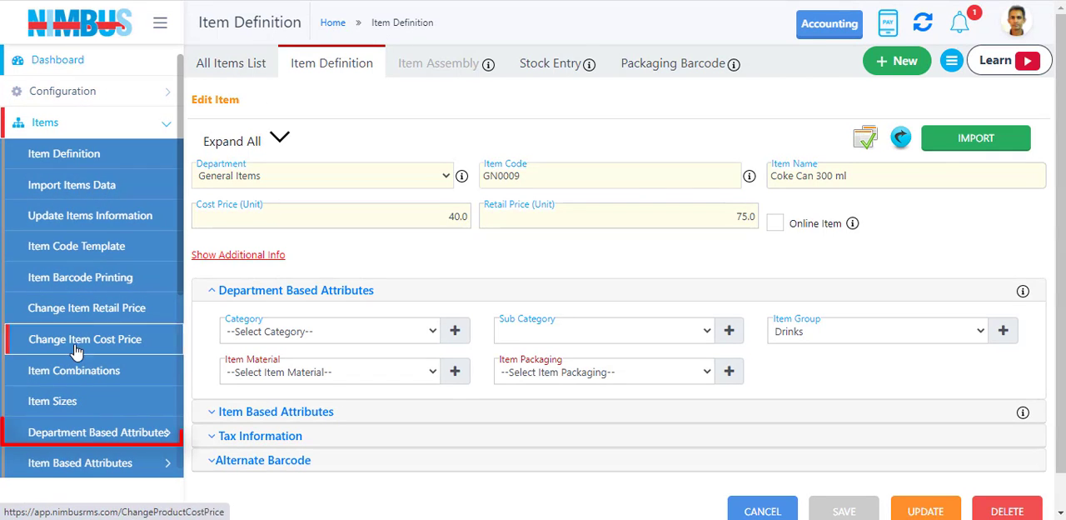
{"action": "left_click", "coordinate": [109, 432]}
{"action": "scroll", "coordinate": [109, 425], "scroll_direction": "down", "scroll_amount": 3}
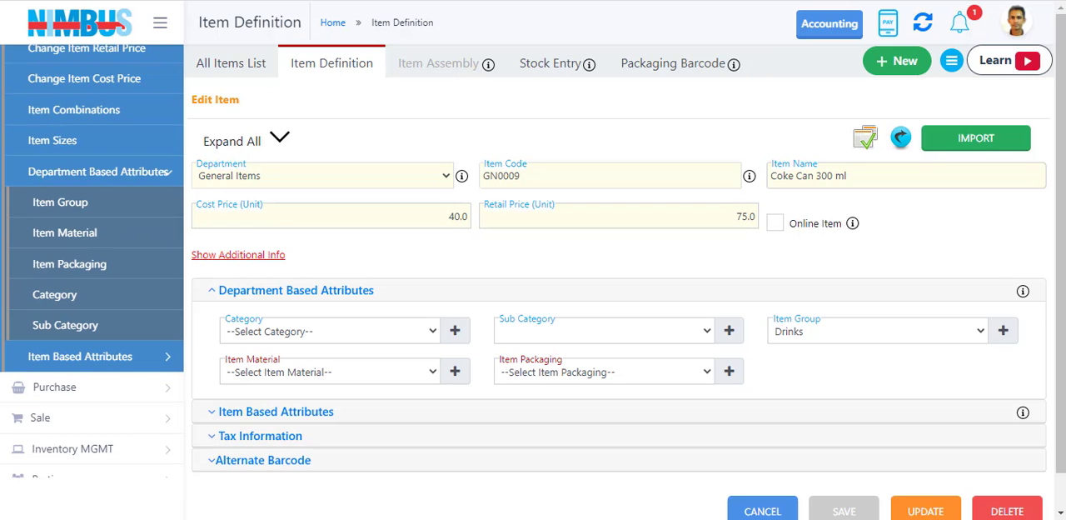
Open the Category list, rename the General Items category Other items to Other item Value, and update the record.
{"action": "key", "text": "ctrl+Tab"}
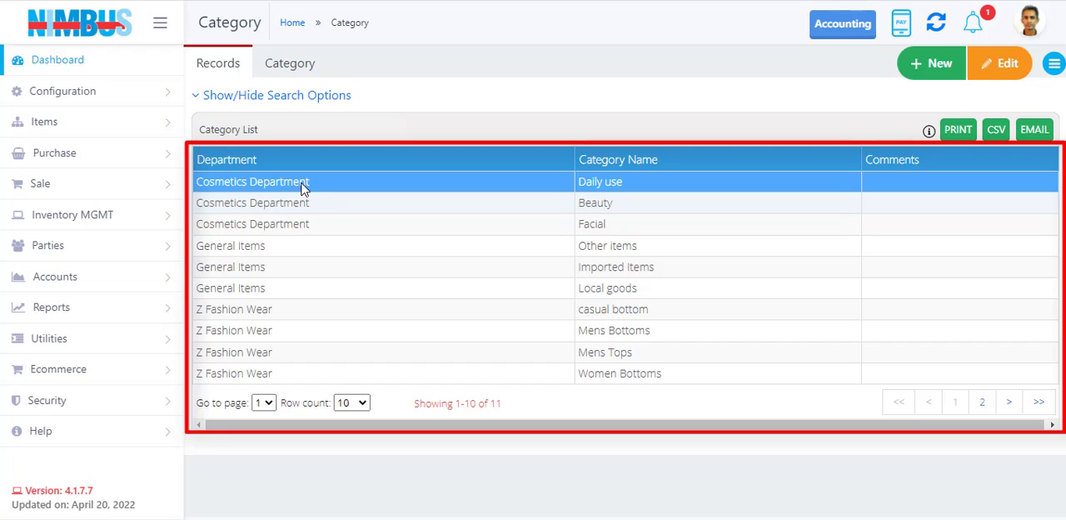
{"action": "double_click", "coordinate": [314, 249]}
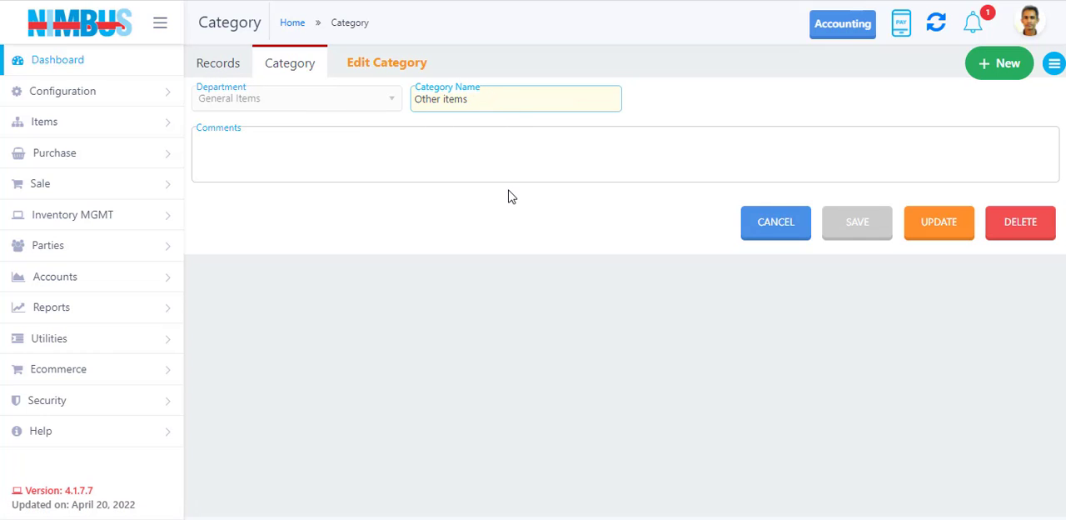
{"action": "key", "text": "BackSpace"}
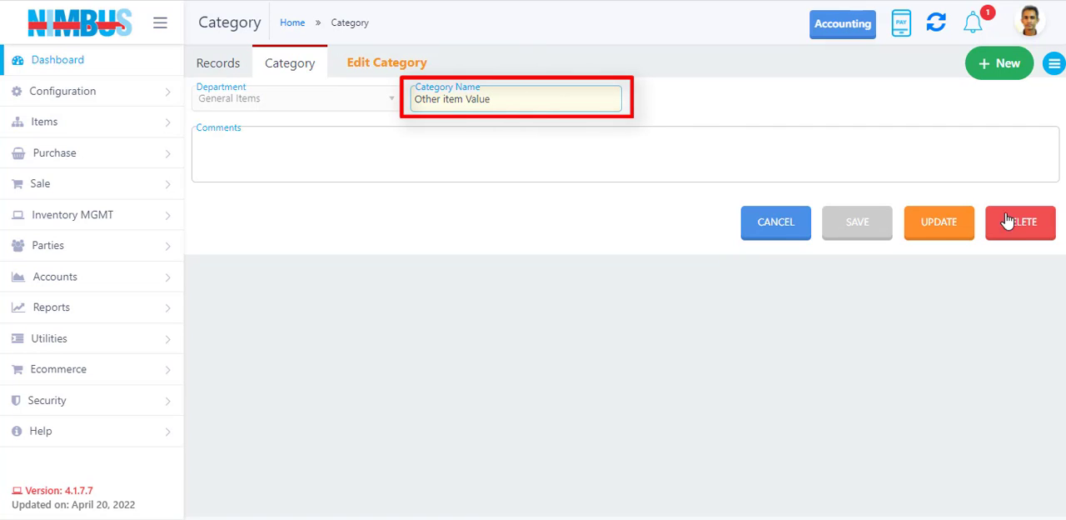
{"action": "left_click", "coordinate": [933, 223]}
{"action": "left_click", "coordinate": [622, 320]}
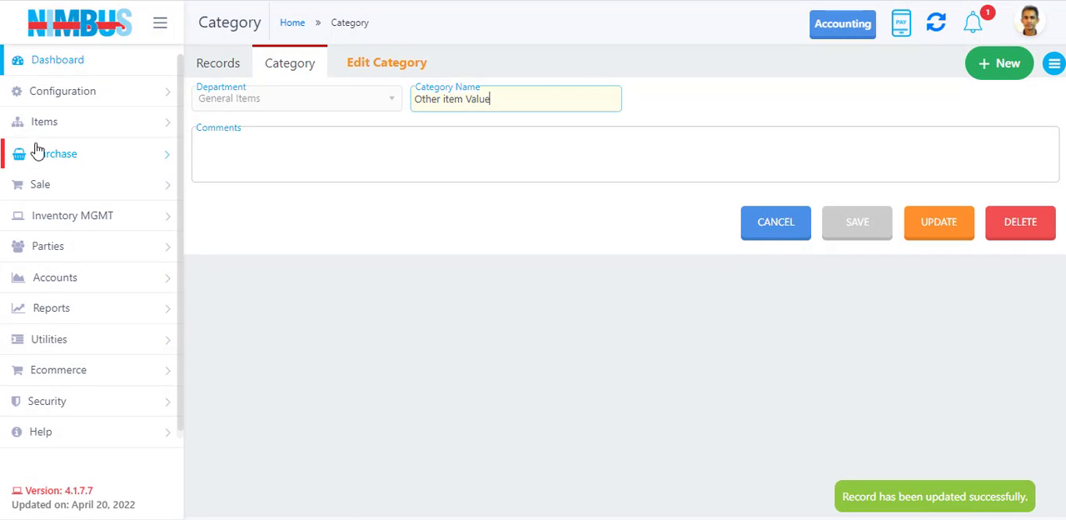
Expand the Item Based Attributes pages under Items.
{"action": "left_click", "coordinate": [77, 129]}
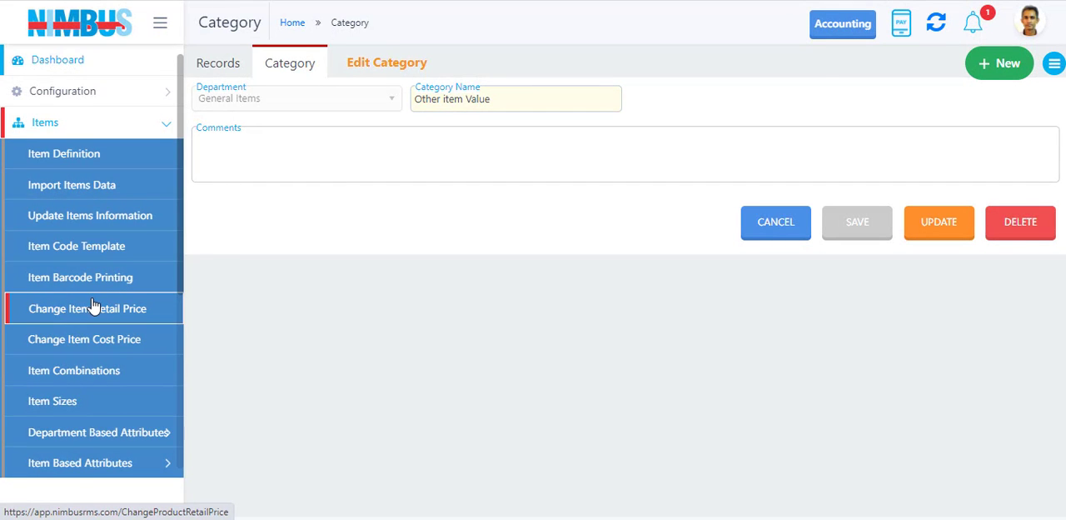
{"action": "left_click", "coordinate": [77, 460]}
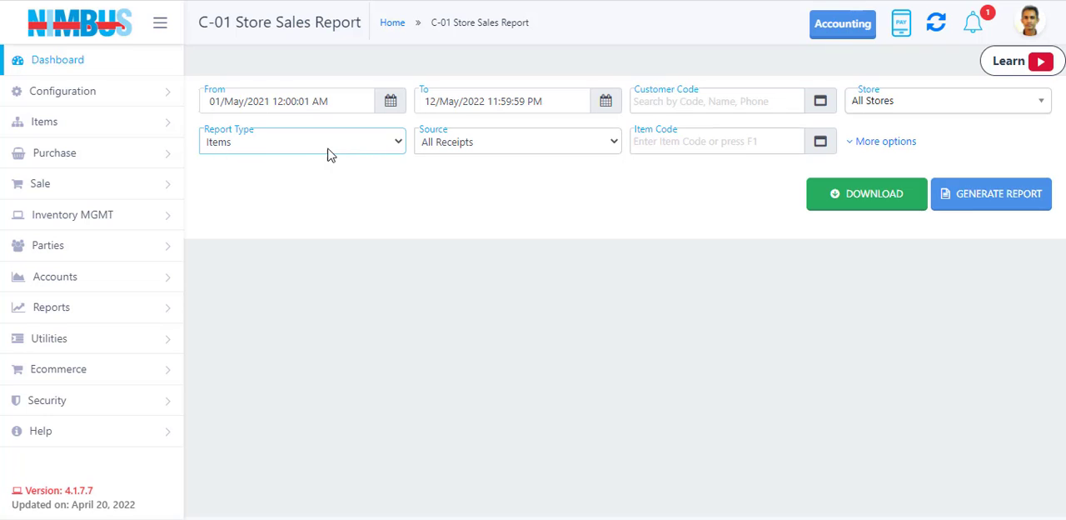
Expand the additional options of the C-01 Store Sales Report and set the Department to General Items.
{"action": "left_click", "coordinate": [885, 141]}
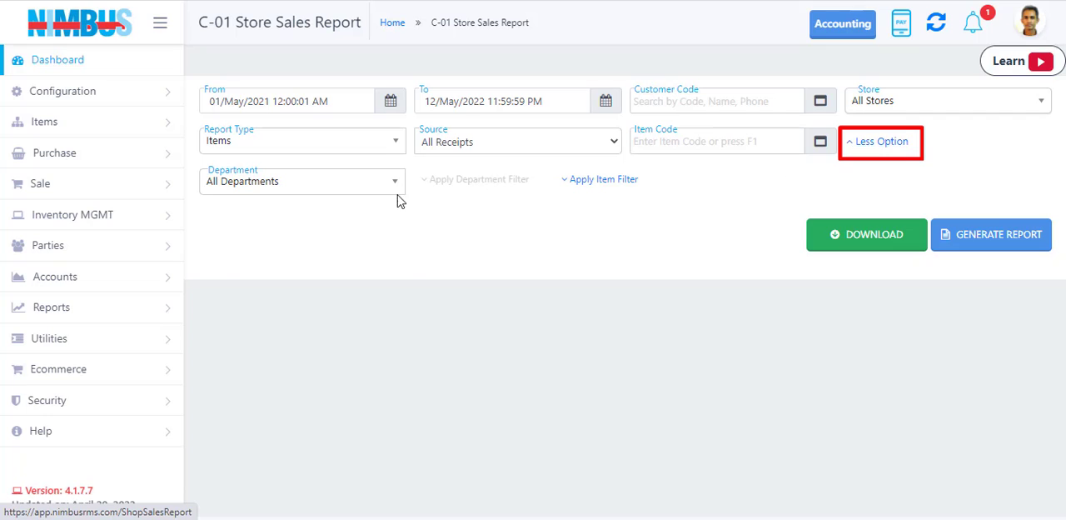
{"action": "left_click", "coordinate": [341, 186]}
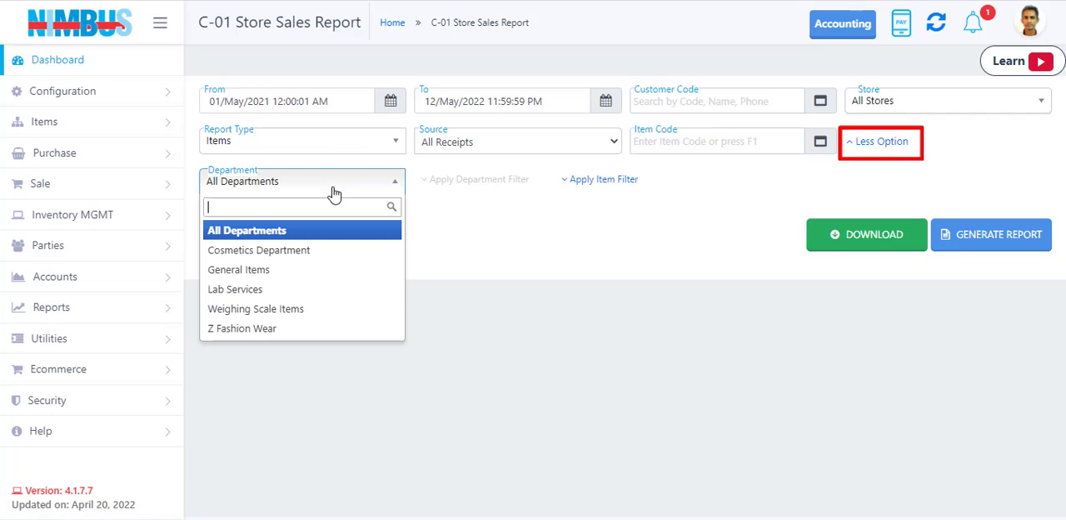
{"action": "left_click", "coordinate": [289, 271]}
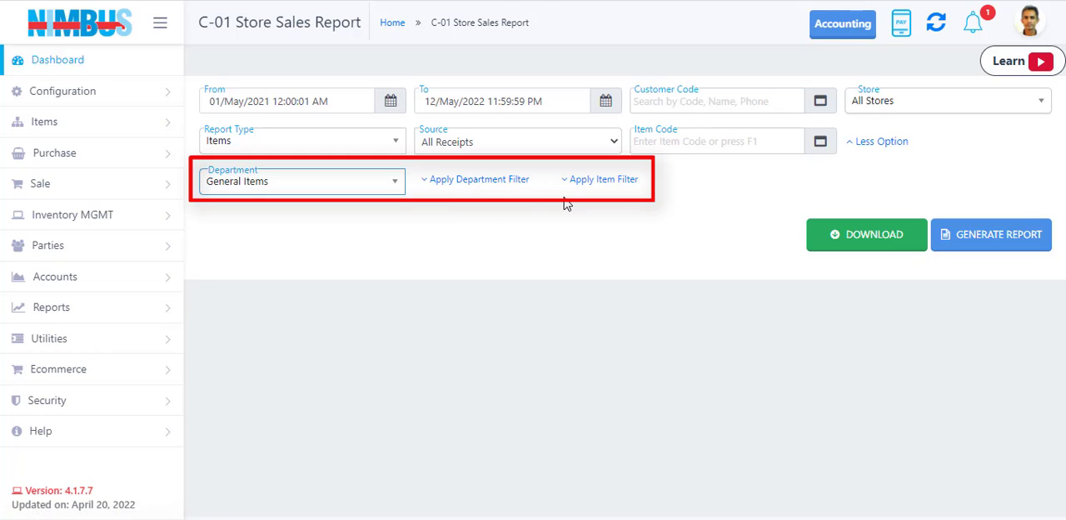
Try a department filter on the report with attribute Category and value Imported Items, and clear the filter again.
{"action": "left_click", "coordinate": [500, 185]}
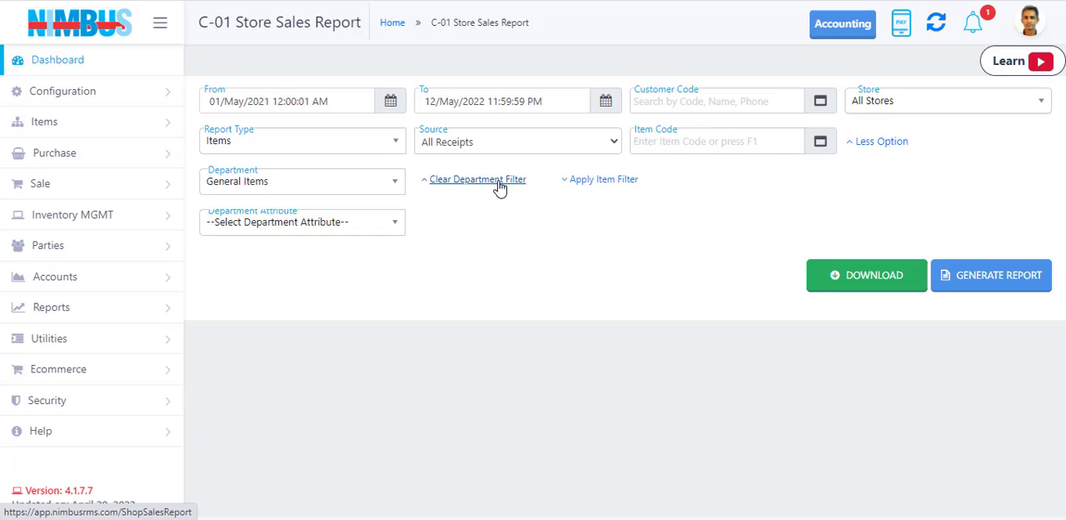
{"action": "left_click", "coordinate": [366, 223]}
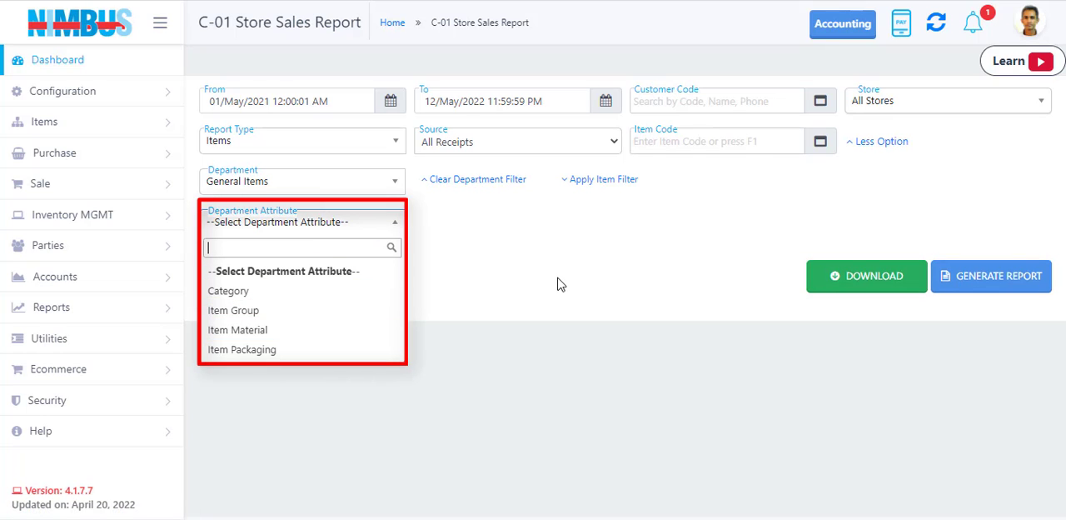
{"action": "left_click", "coordinate": [329, 291]}
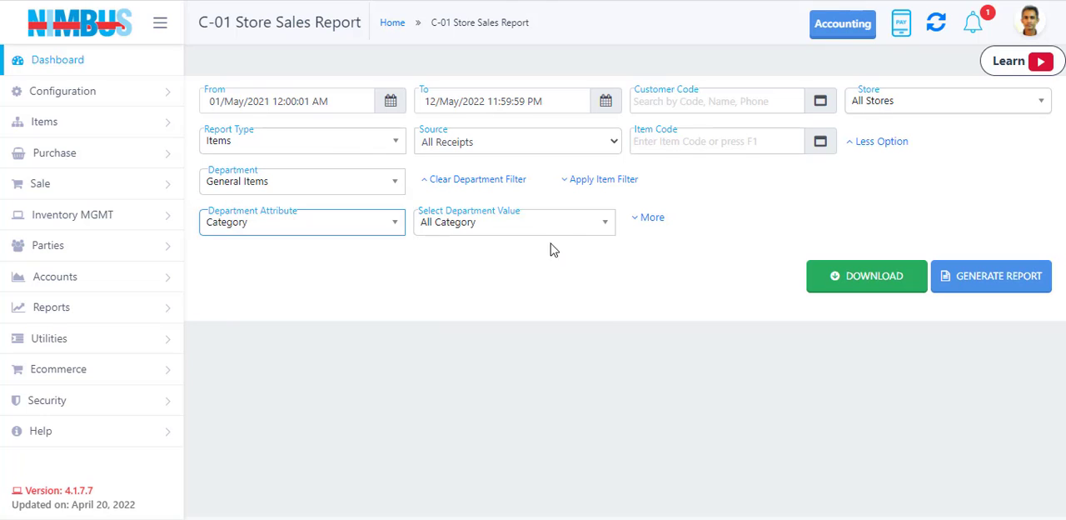
{"action": "left_click", "coordinate": [532, 225]}
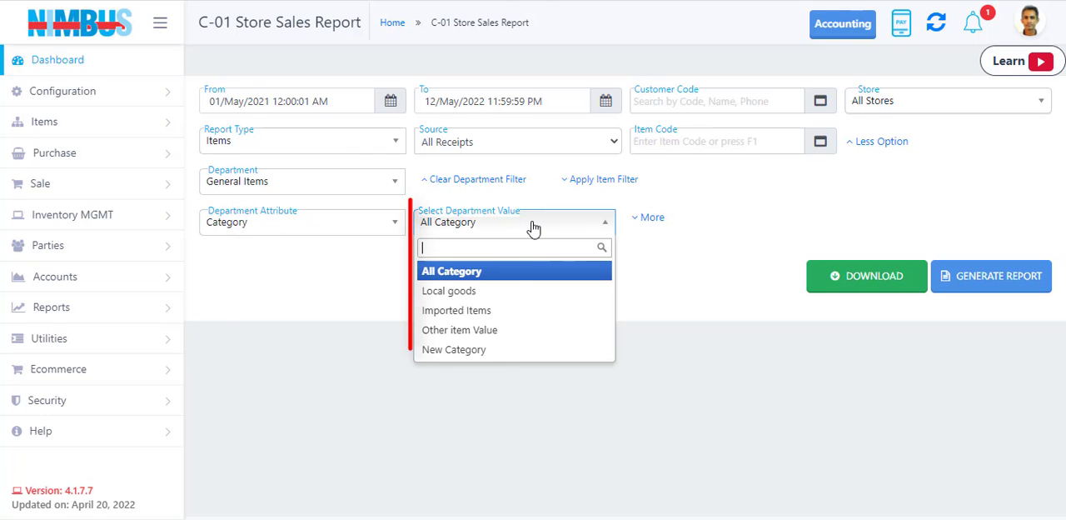
{"action": "left_click", "coordinate": [502, 310]}
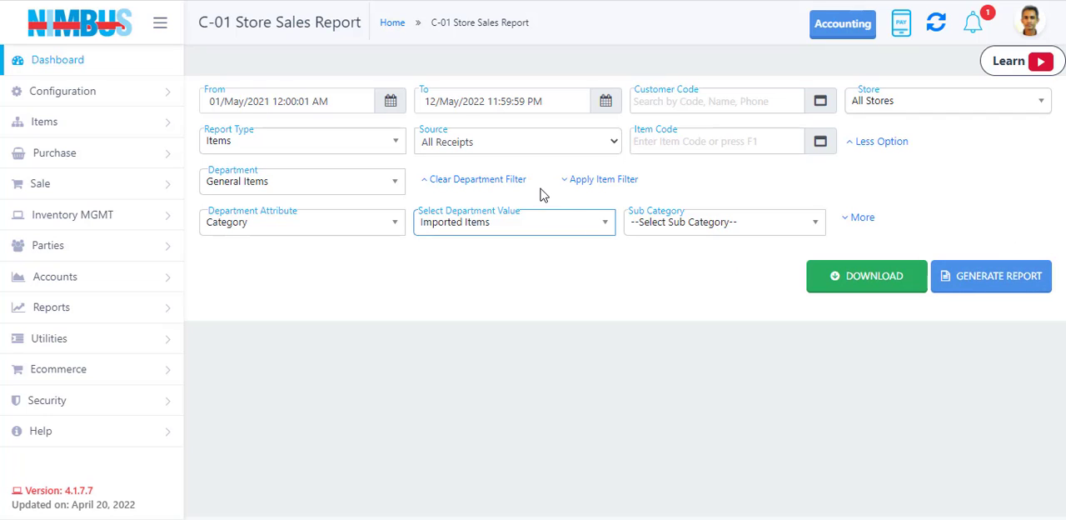
{"action": "left_click", "coordinate": [504, 181]}
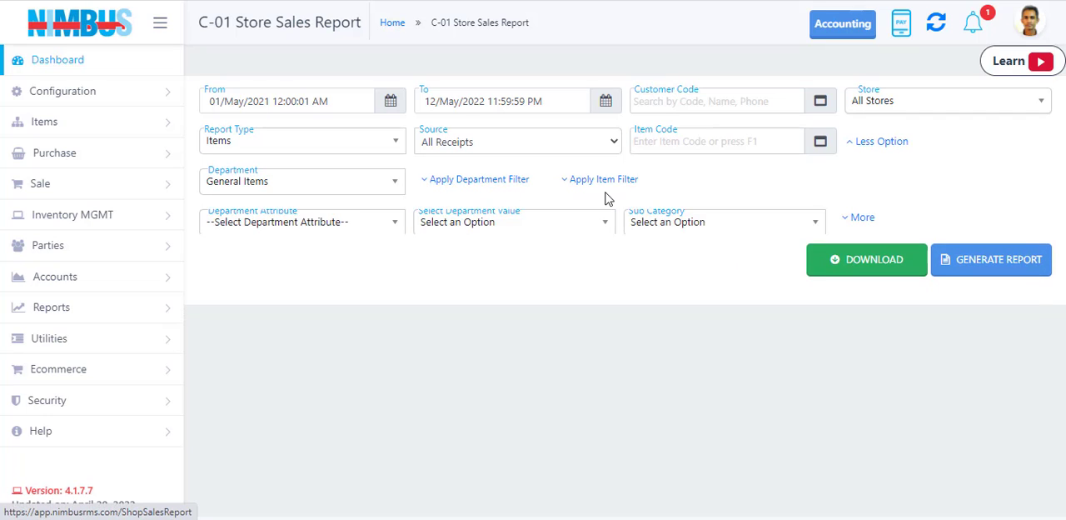
Expand the report's item filter and examine the Item Attribute options without selecting one.
{"action": "left_click", "coordinate": [615, 180]}
{"action": "left_click", "coordinate": [275, 237]}
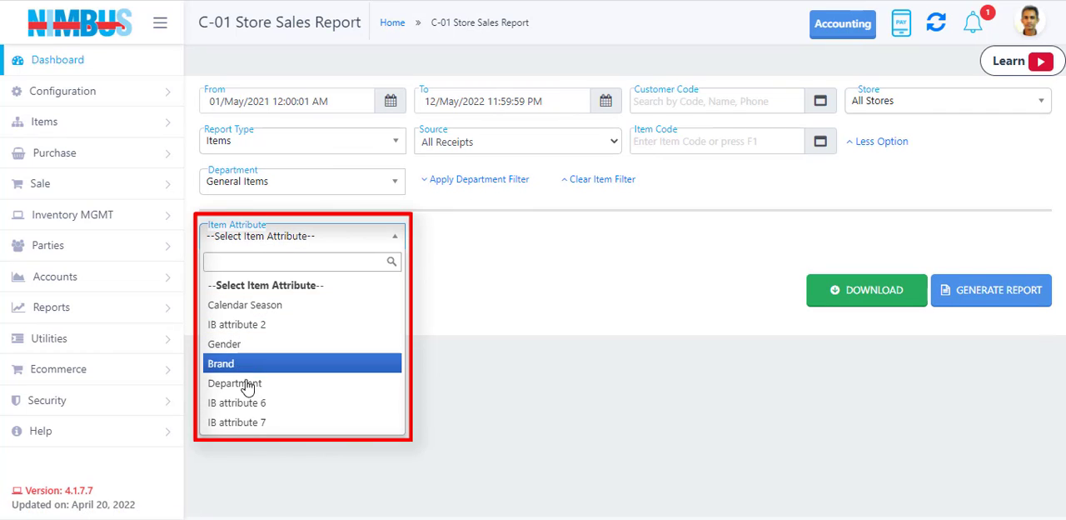
{"action": "left_click", "coordinate": [519, 276]}
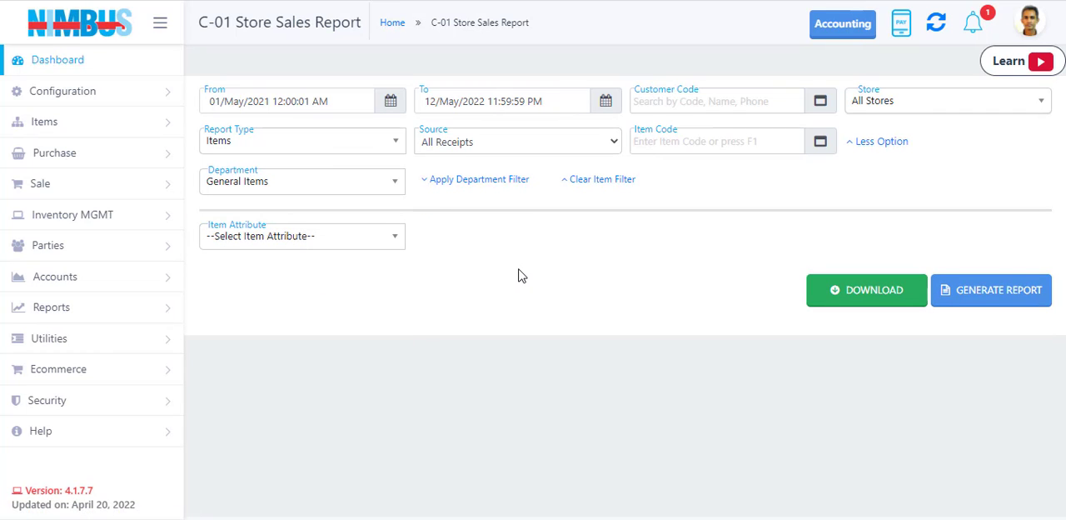